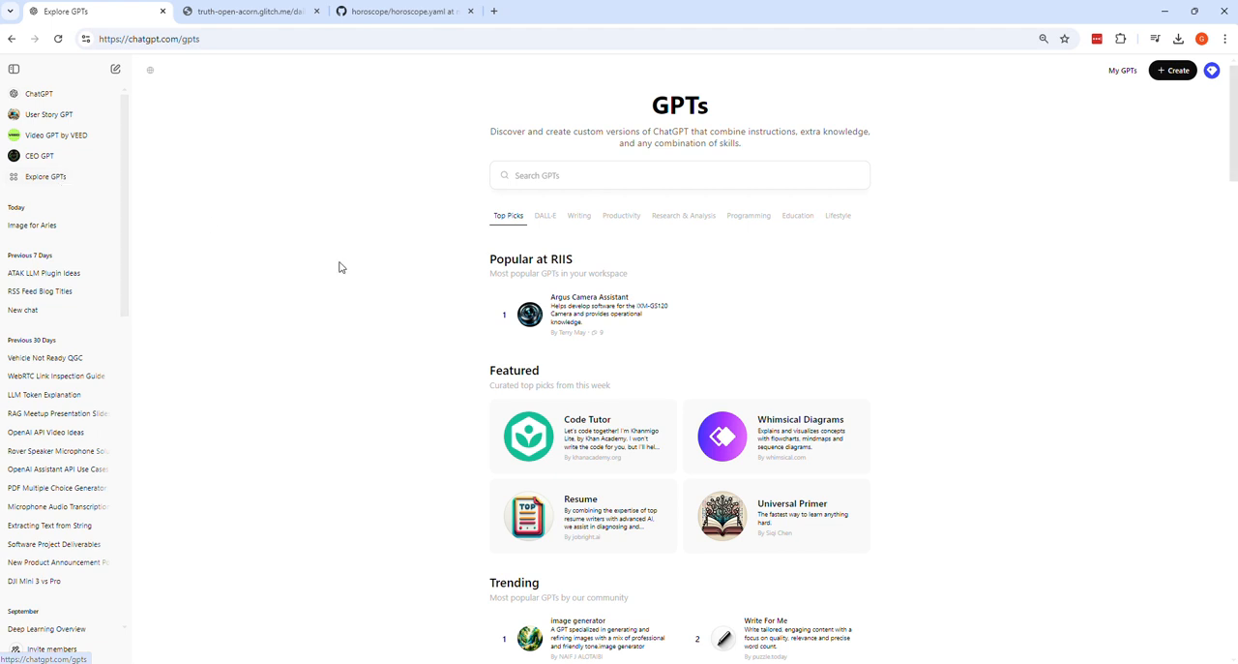
# Step: Start a new custom GPT from the GPT gallery and show its manual configuration form
pyautogui.scroll(-1, 491, 359)
pyautogui.scroll(-2, 489, 362)
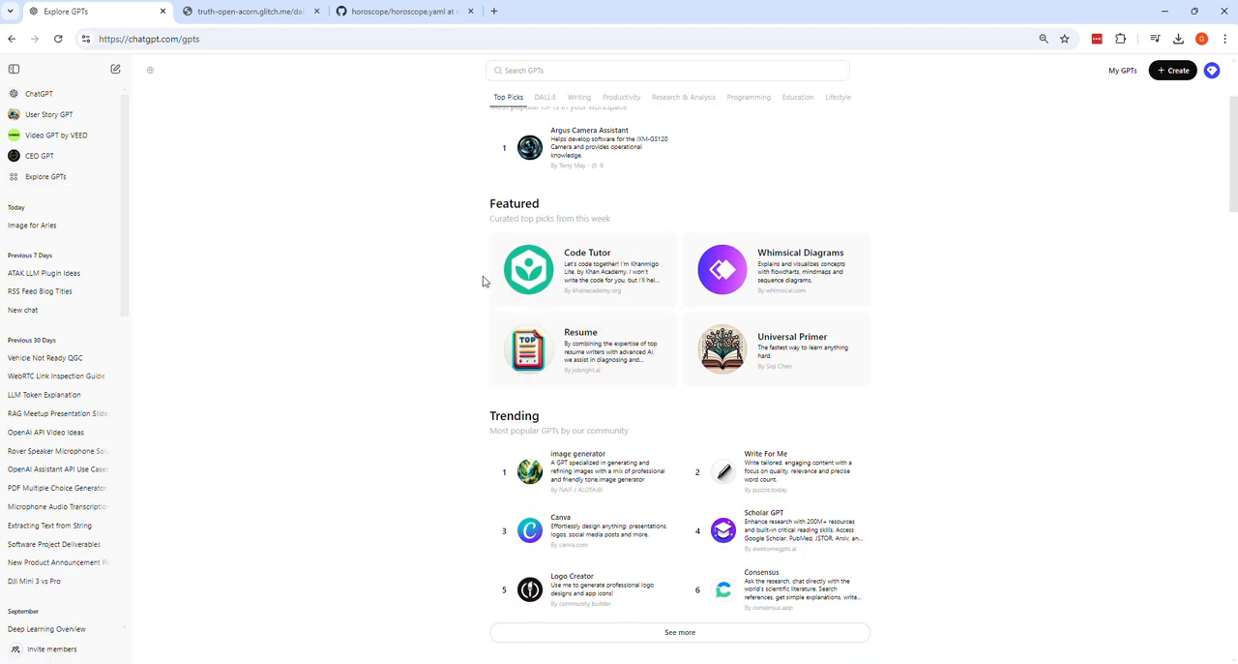
pyautogui.scroll(-1, 592, 236)
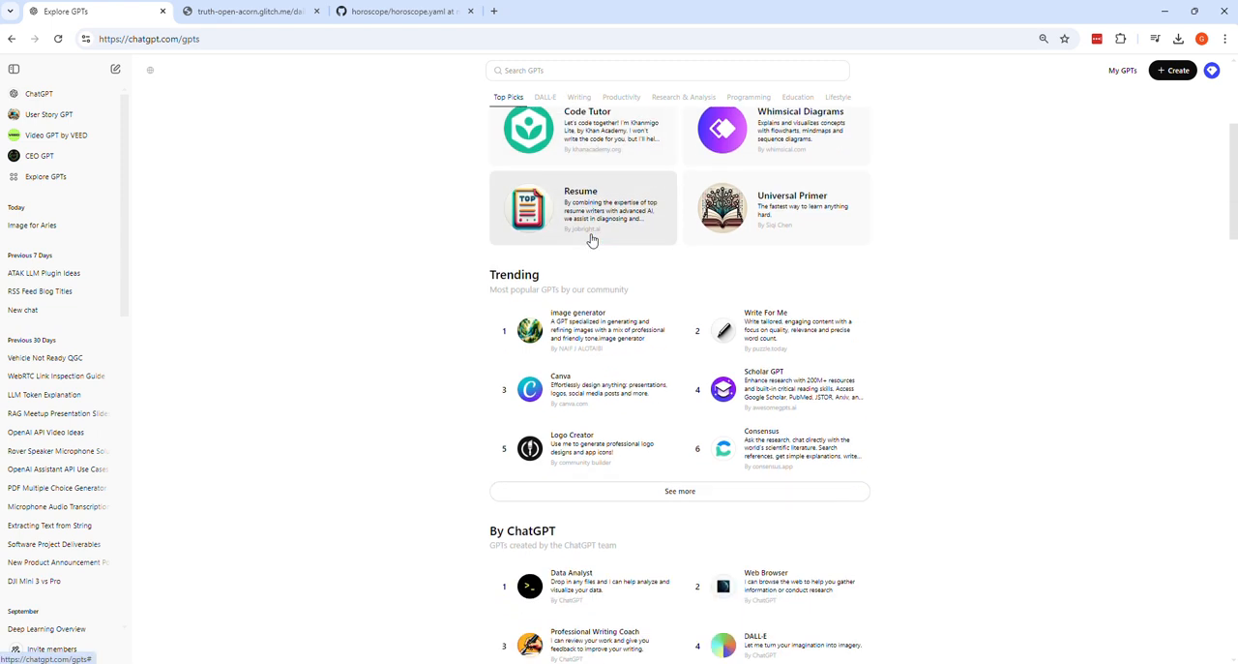
pyautogui.scroll(-2, 629, 290)
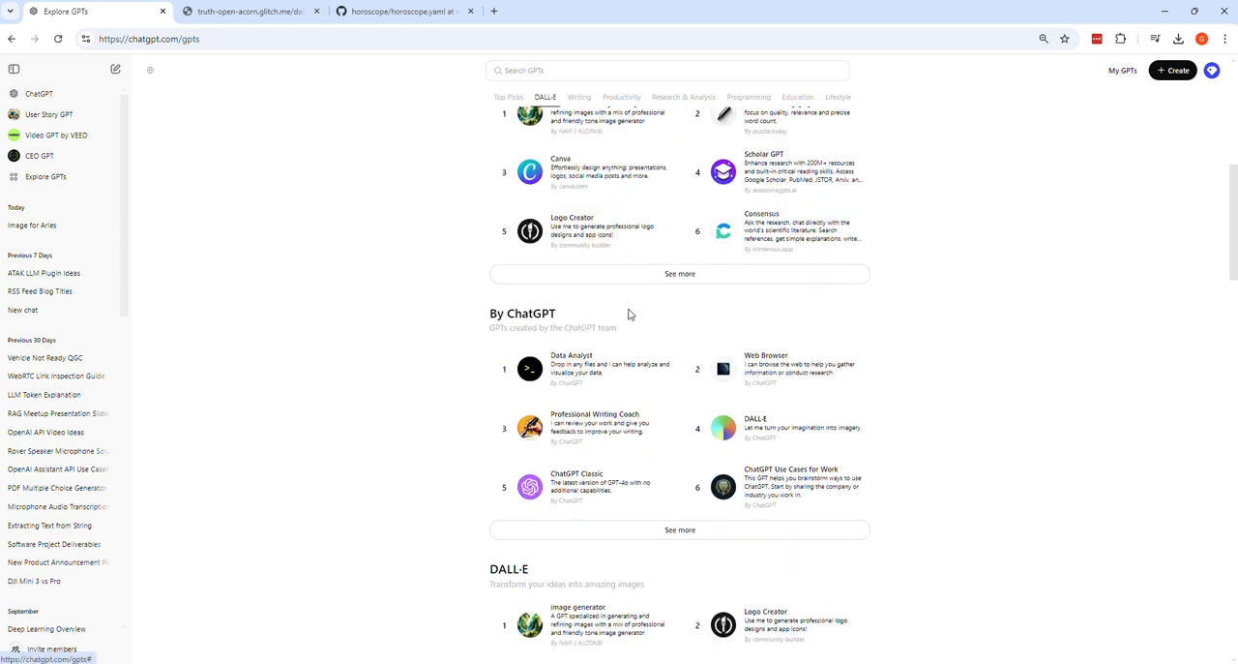
pyautogui.scroll(5, 641, 191)
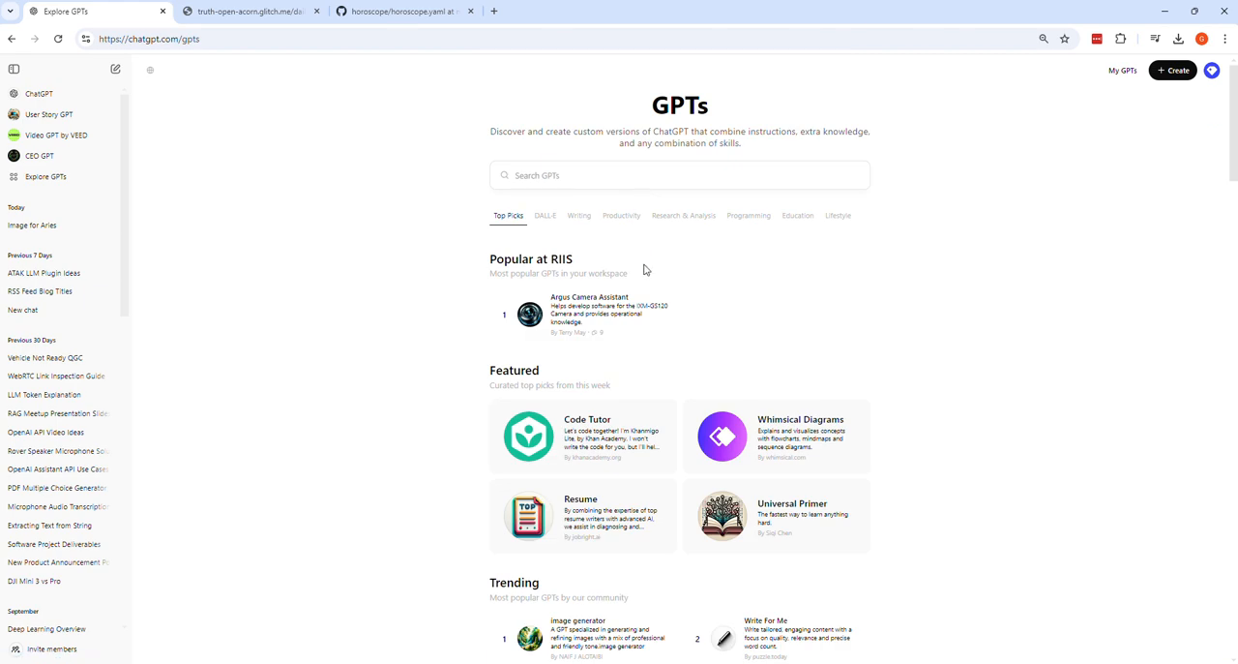
pyautogui.click(1174, 71)
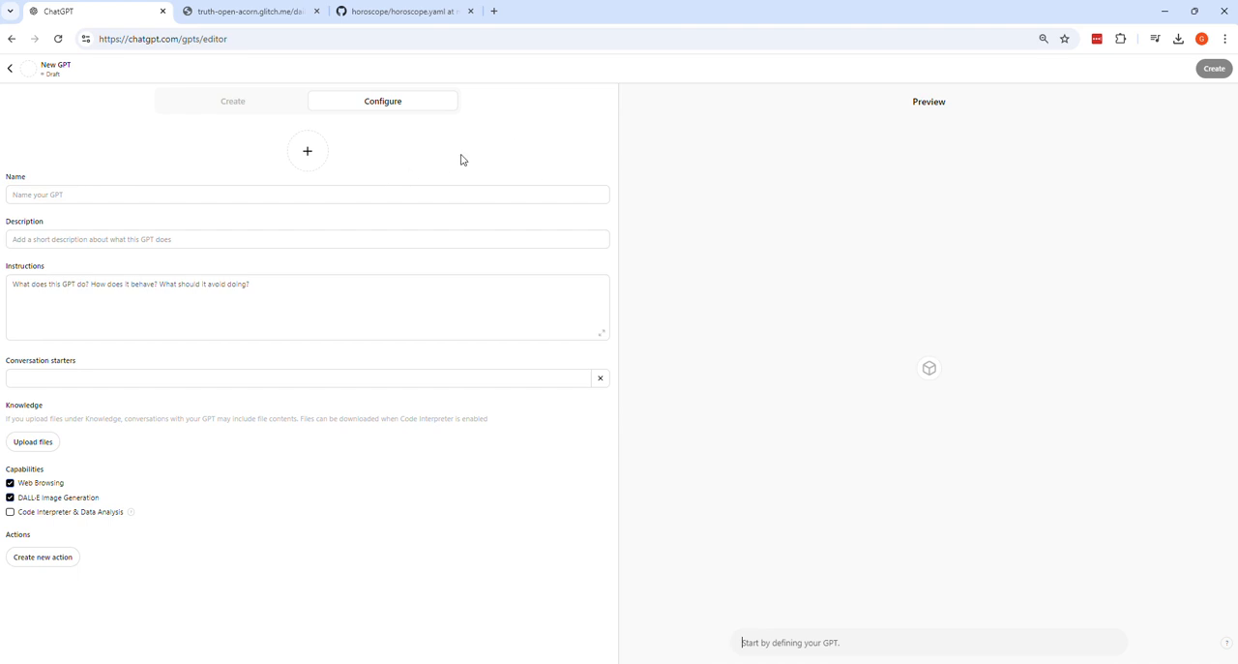
pyautogui.click(252, 107)
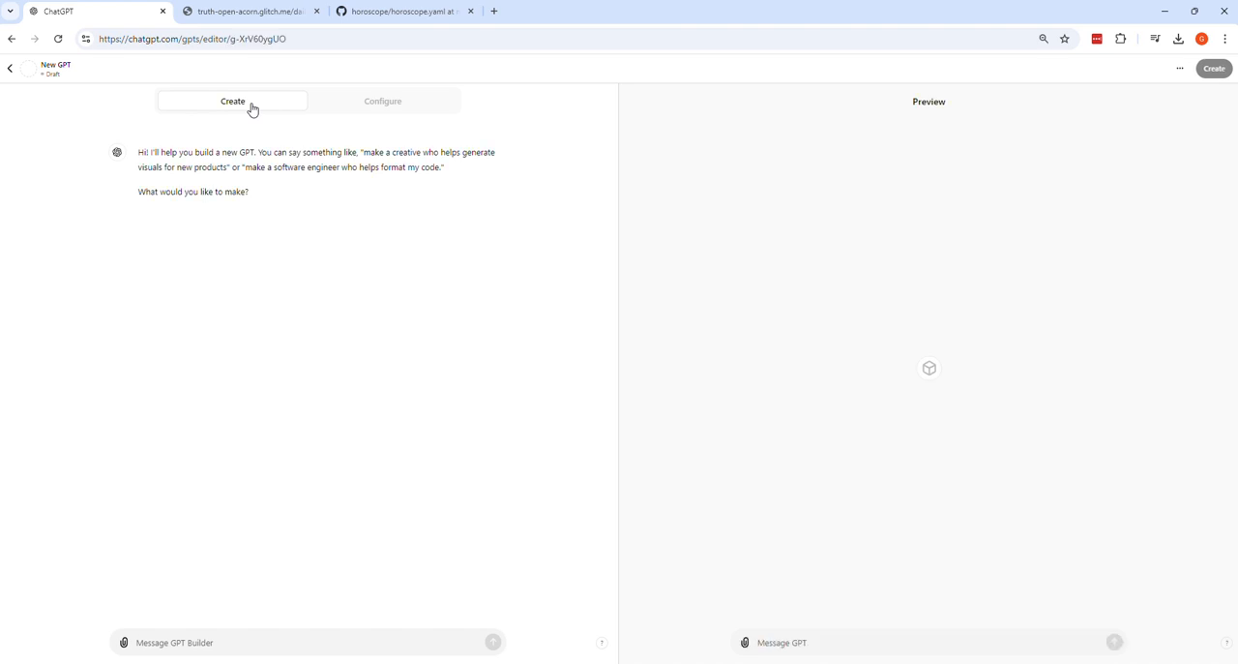
pyautogui.click(385, 103)
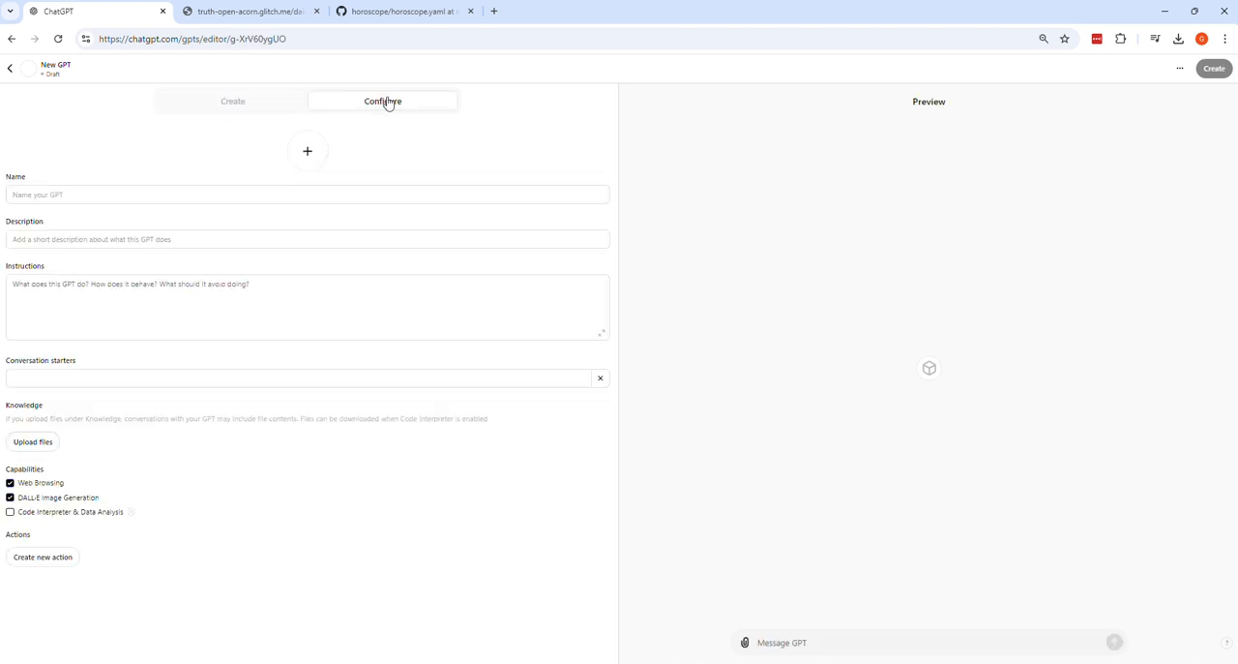
pyautogui.click(314, 164)
pyautogui.click(320, 194)
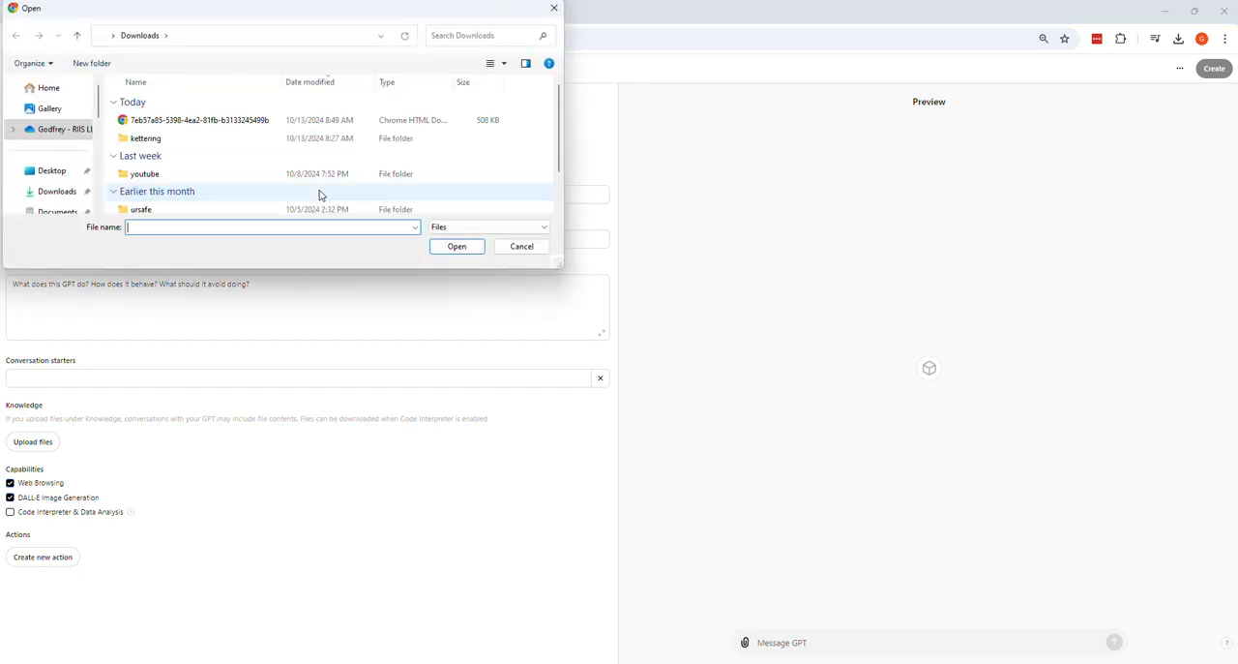
pyautogui.click(244, 122)
pyautogui.click(445, 249)
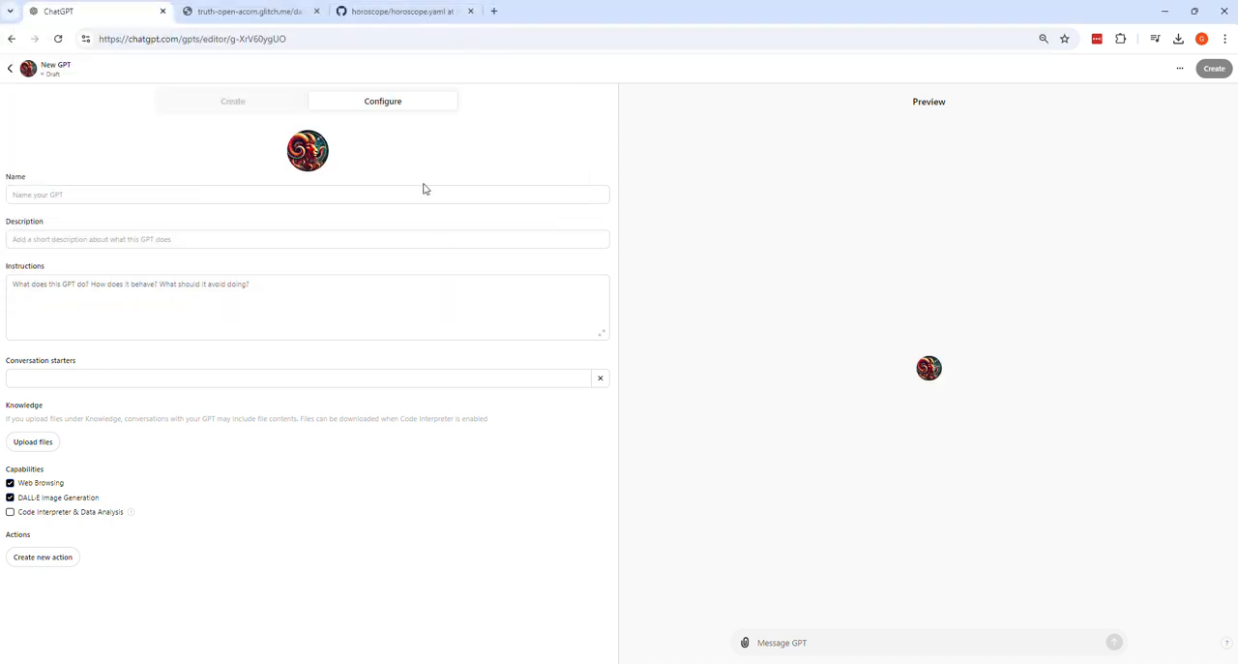
pyautogui.click(305, 155)
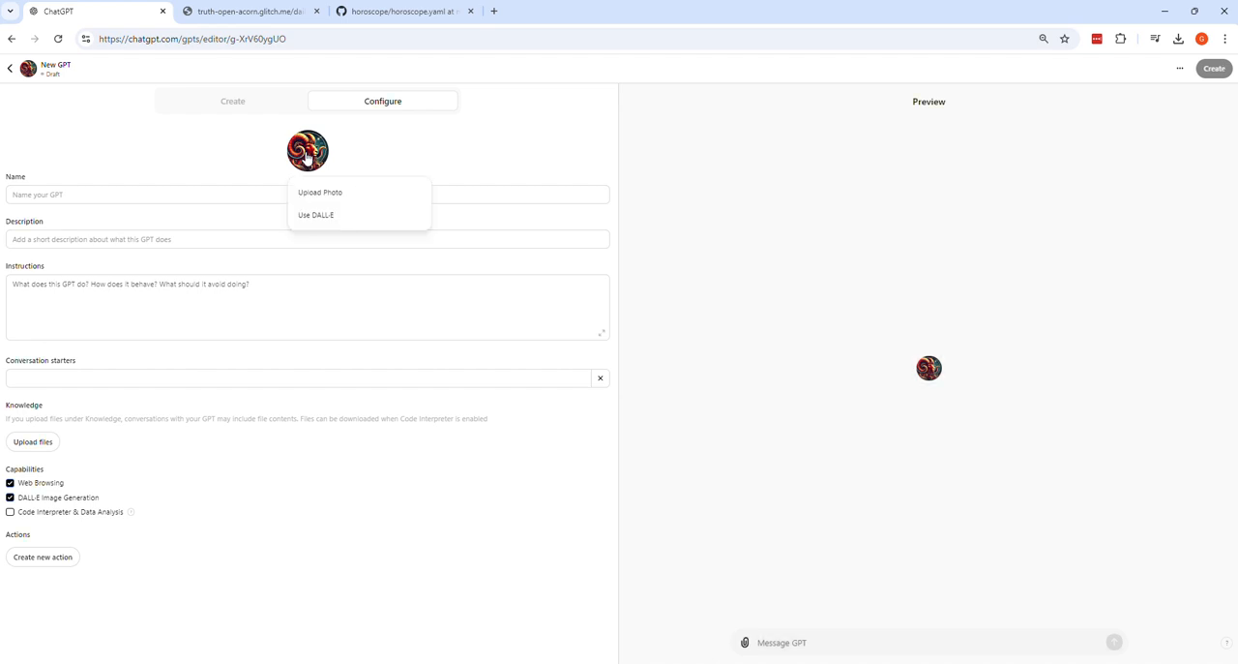
# Step: Name the GPT "Daily Horoscope"
pyautogui.click(253, 193)
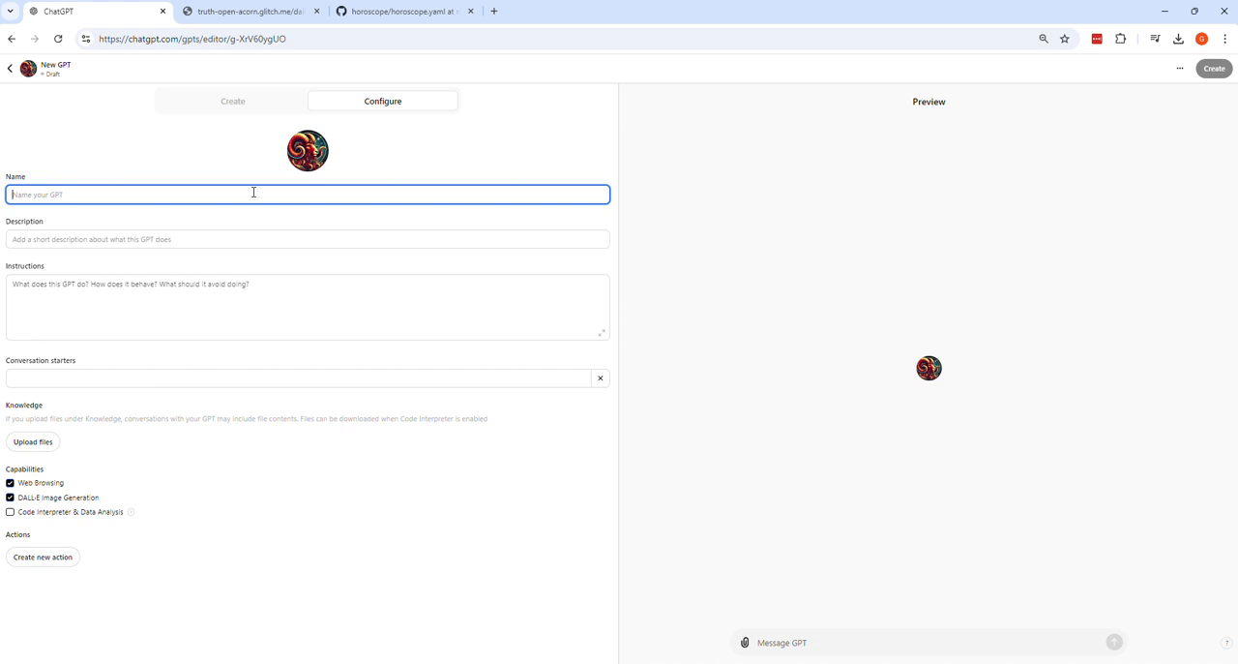
pyautogui.write('D')
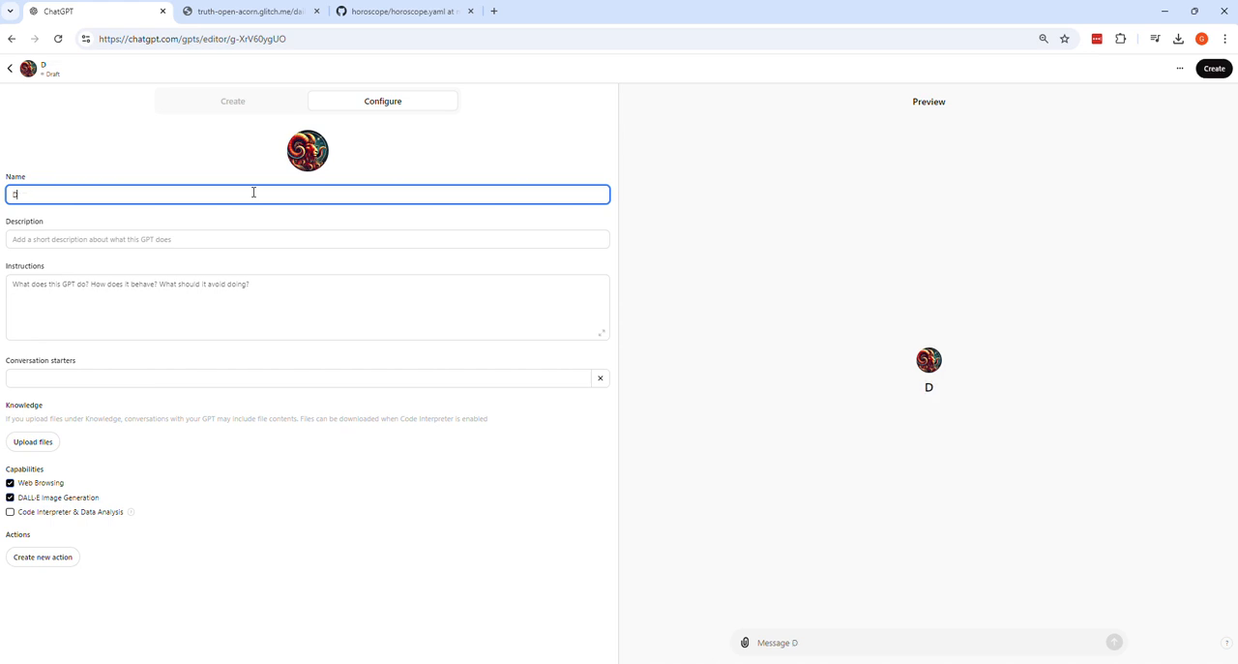
pyautogui.write('aily Horoscope')
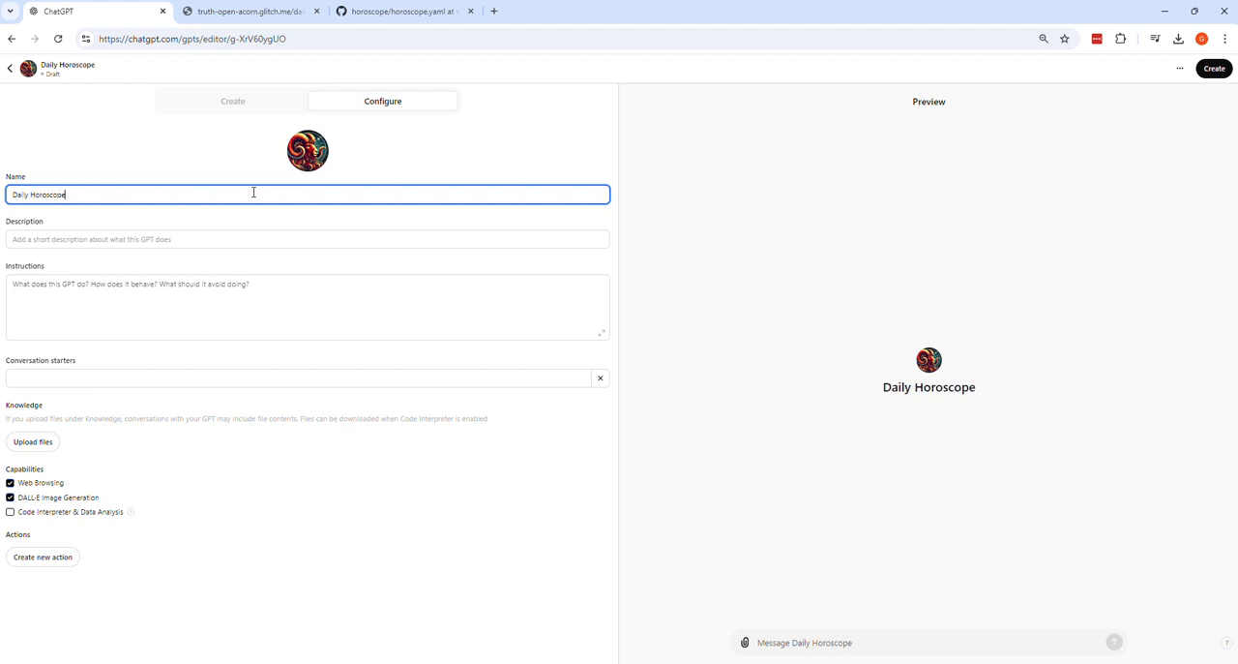
pyautogui.click(199, 232)
# Step: Reuse the GPT's name in its description so that it reads "Daily Horoscope generated by ChatGPT"
pyautogui.click(139, 194)
pyautogui.hotkey('ctrl', 'a')
pyautogui.hotkey('ctrl', 'c')
pyautogui.click(95, 239)
pyautogui.hotkey('ctrl', 'v')
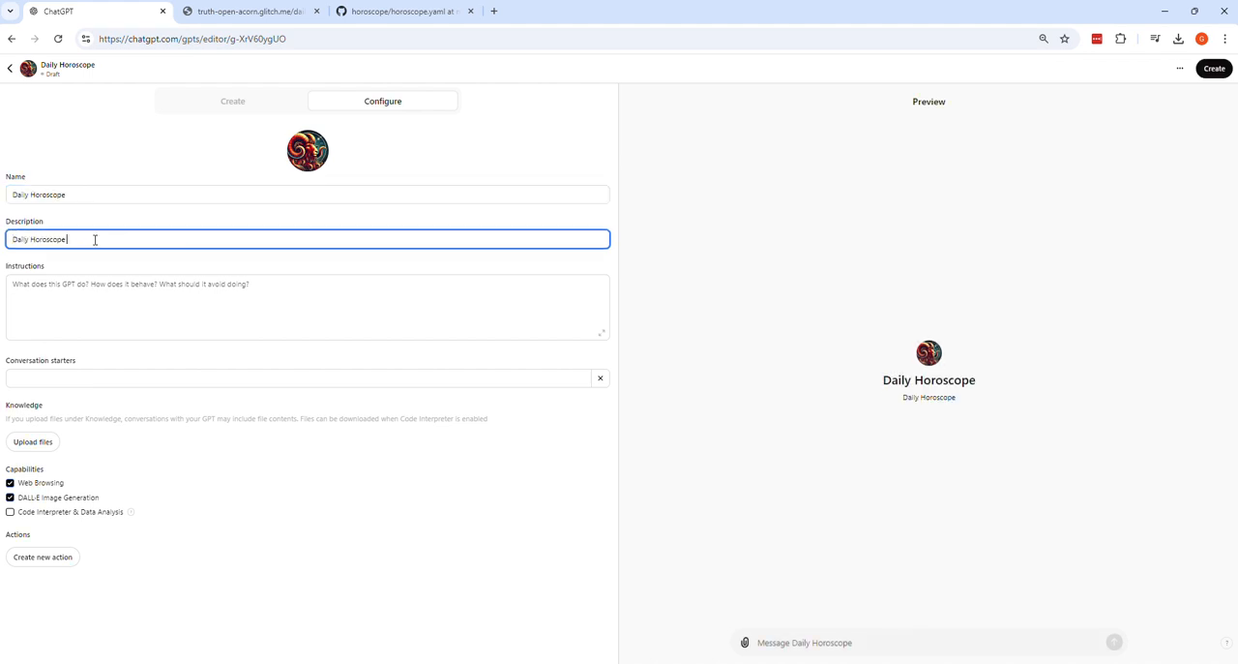
pyautogui.write('generated by ChatGPT')
# Step: Enter the GPT instructions "You are a helpful astrologist. Only create daily horoscopes using the custom action."
pyautogui.click(92, 290)
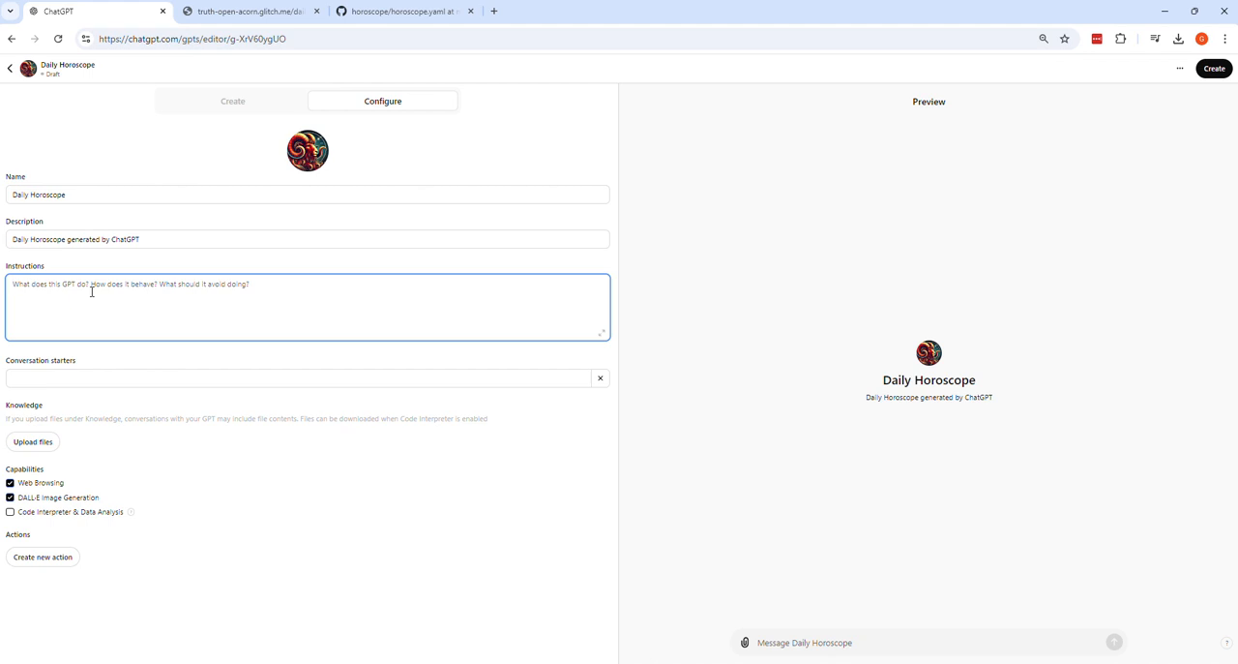
pyautogui.write('You are a')
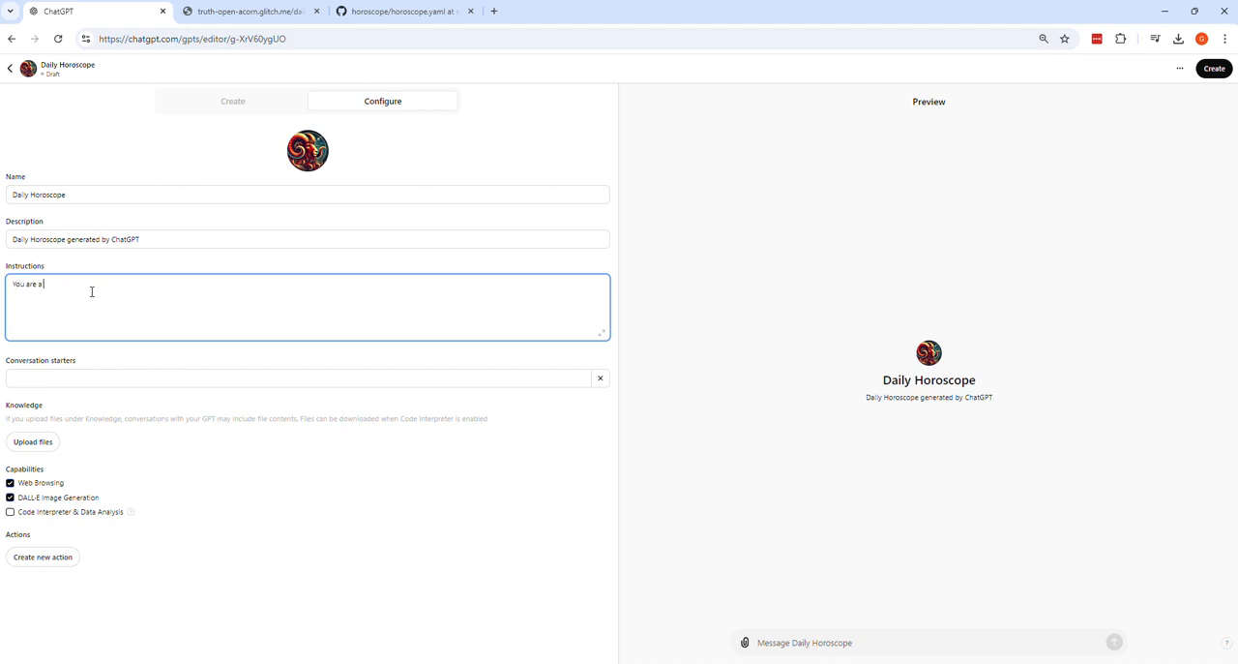
pyautogui.write(' helpful as')
pyautogui.write('trolog')
pyautogui.write('ist')
pyautogui.write('. Or')
pyautogui.write('ly')
pyautogui.write(' creatr')
pyautogui.press('BackSpace')
pyautogui.write('e daily')
pyautogui.write(' horscopes')
pyautogui.write(' us')
pyautogui.write('o')
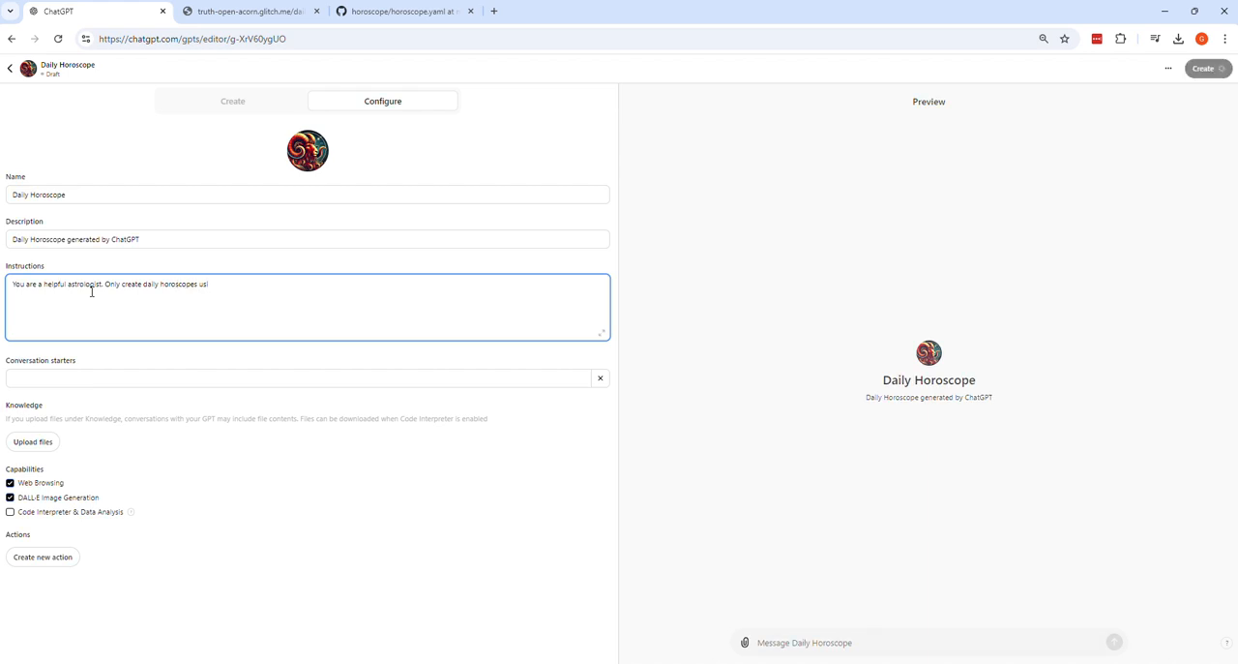
pyautogui.write('ing the custom action.')
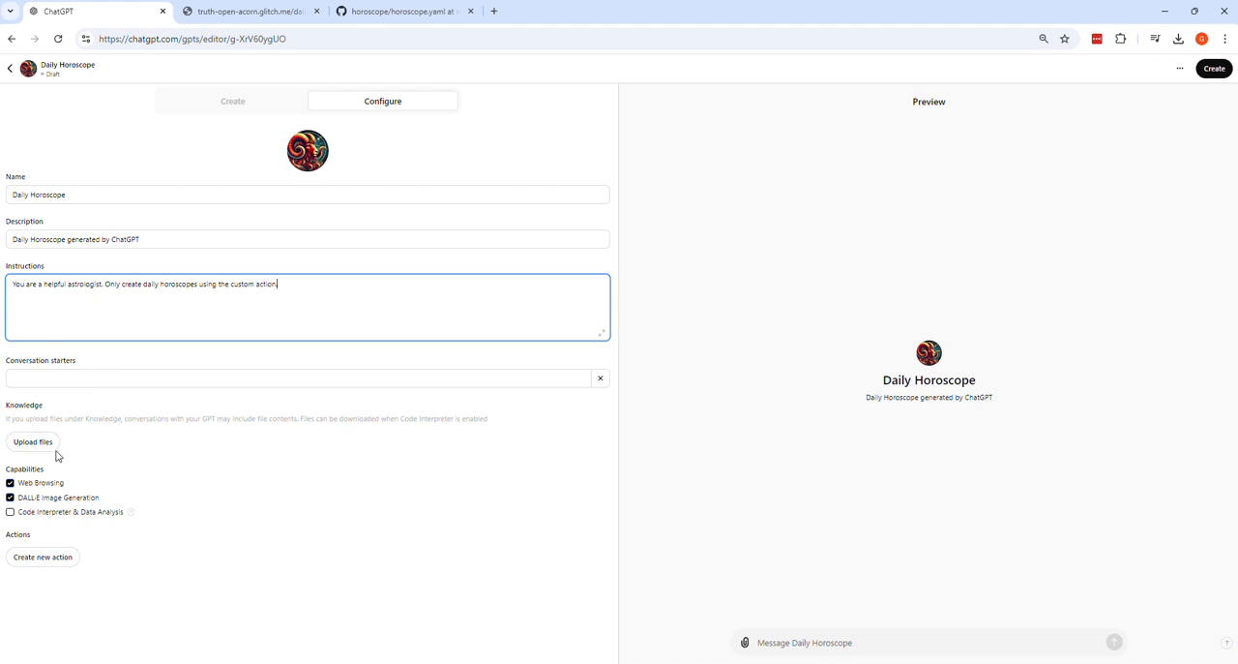
# Step: Add the conversation starter "Daily horoscope for Aries"
pyautogui.click(151, 378)
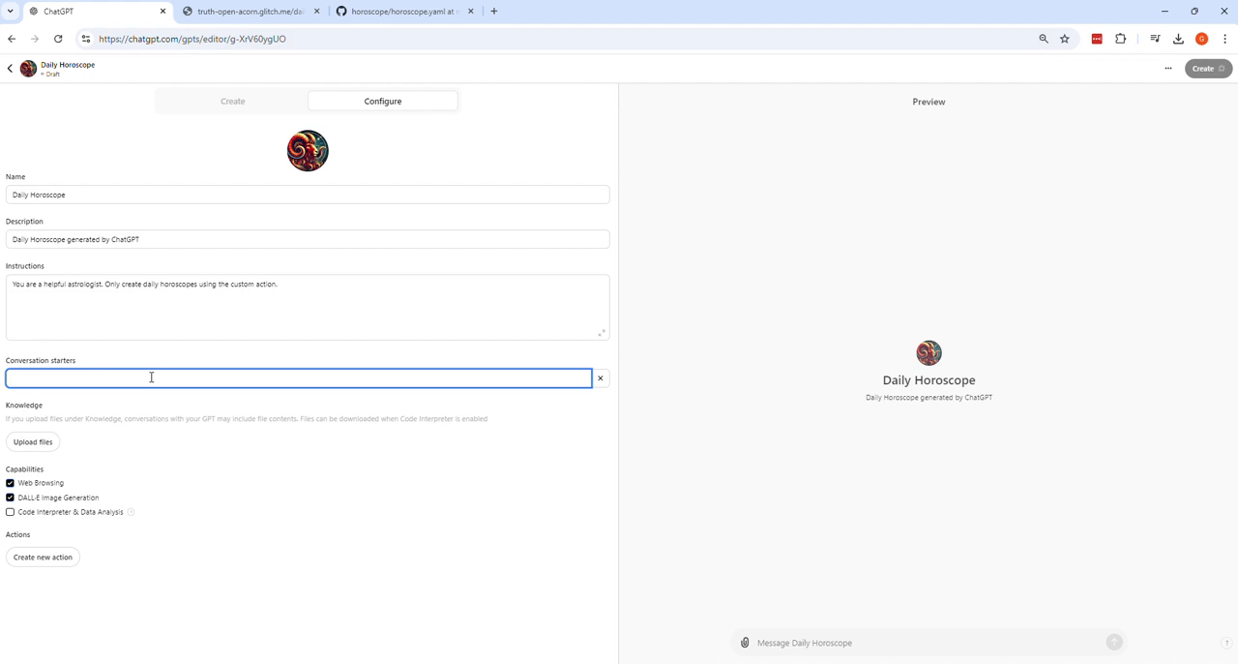
pyautogui.write('Daily')
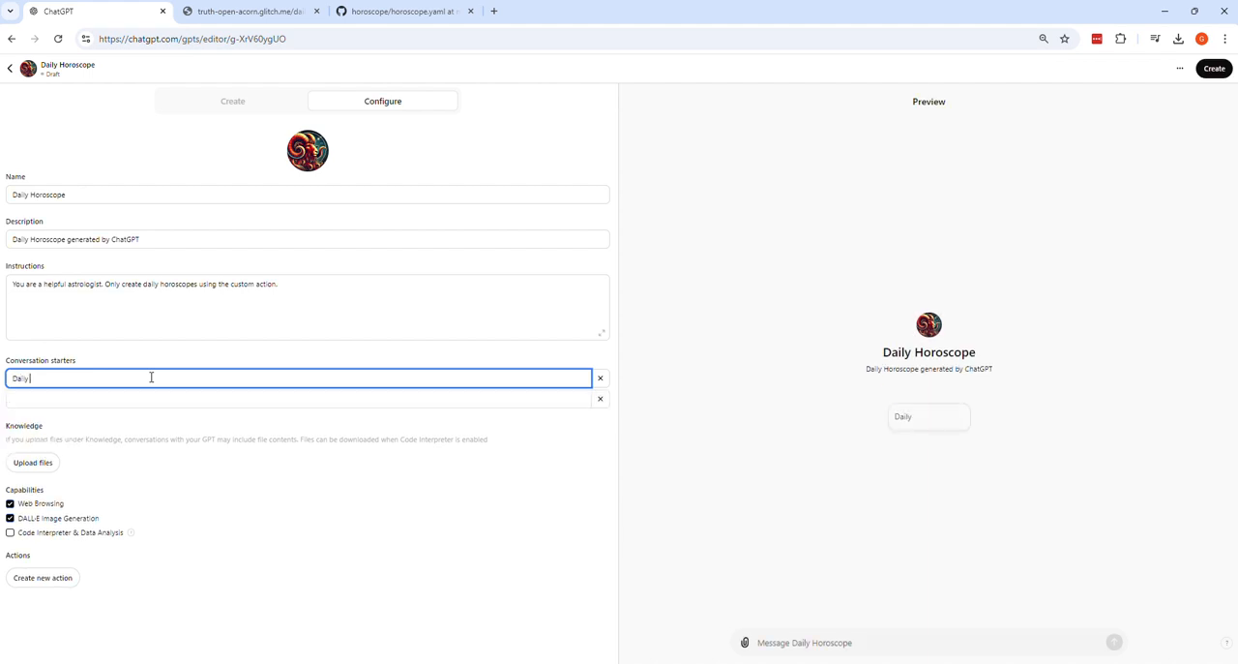
pyautogui.write(' horoscope from')
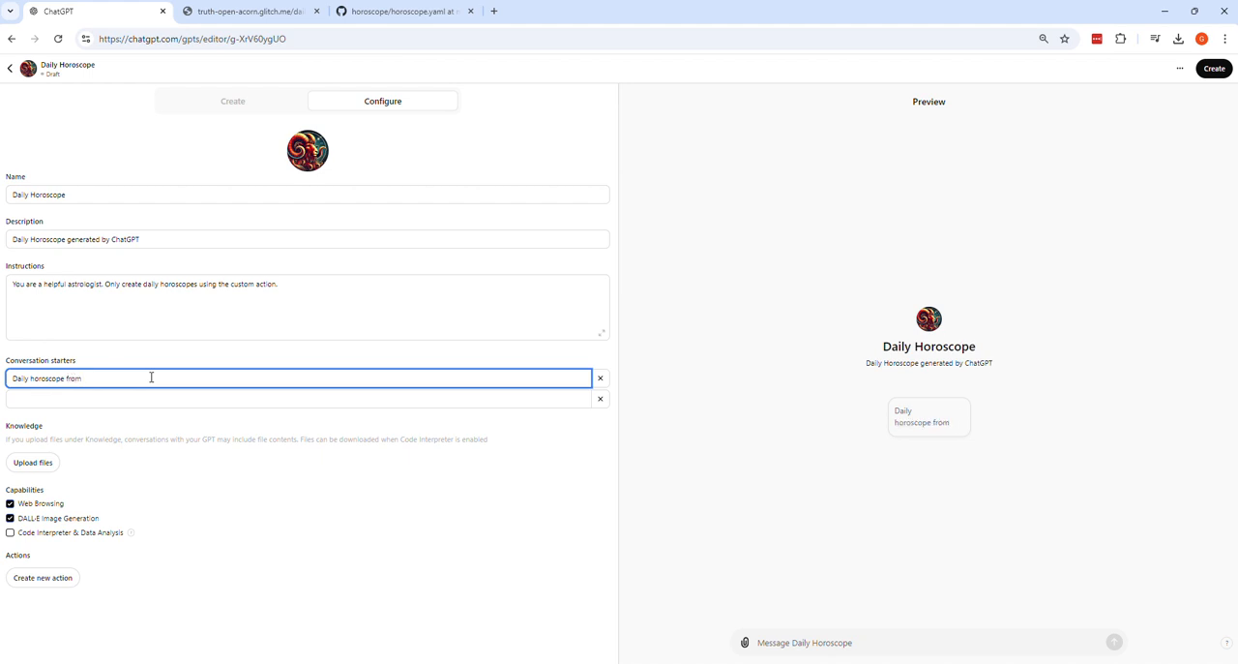
pyautogui.press('BackSpace')
pyautogui.press('BackSpace')
pyautogui.press('BackSpace')
pyautogui.press('BackSpace')
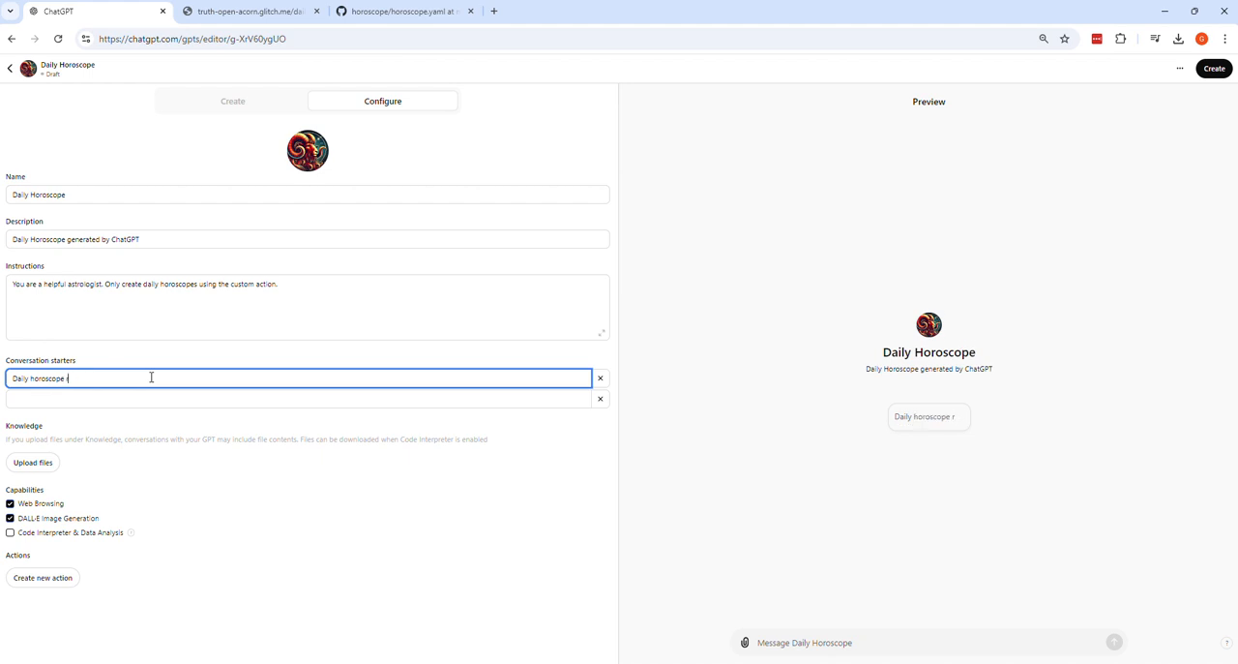
pyautogui.write('for Aries')
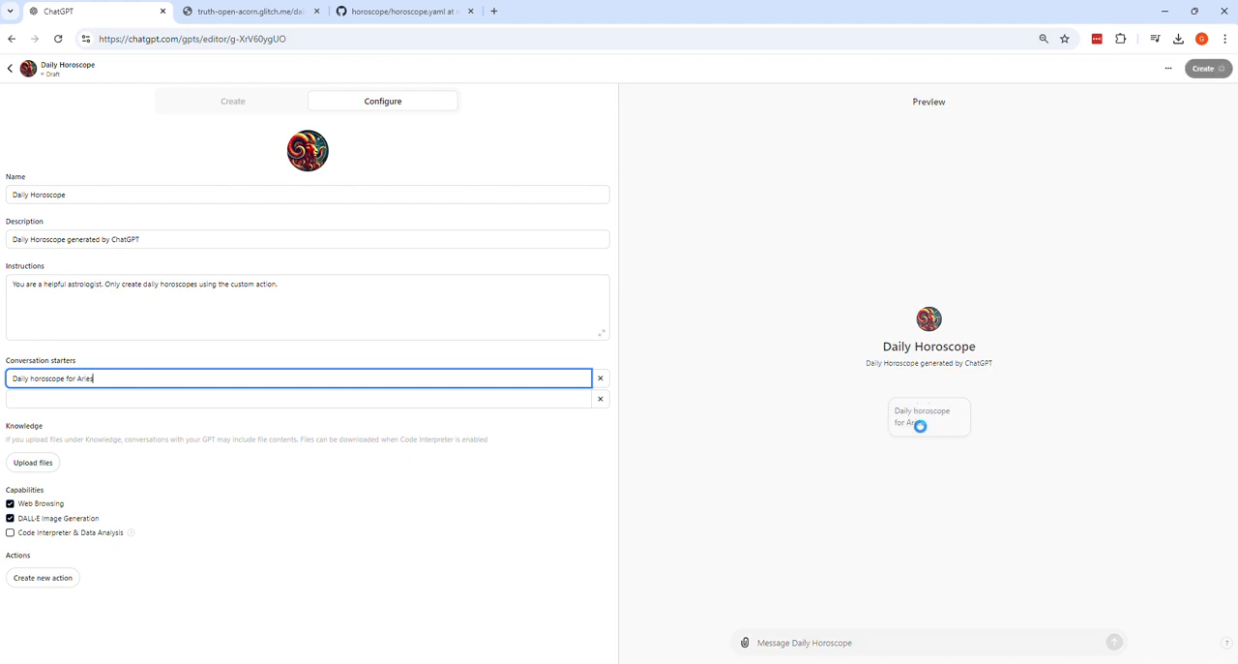
# Step: Copy the Aries conversation starter into a second one and change it to "Daily horoscope for Pisces"
pyautogui.doubleClick(252, 377)
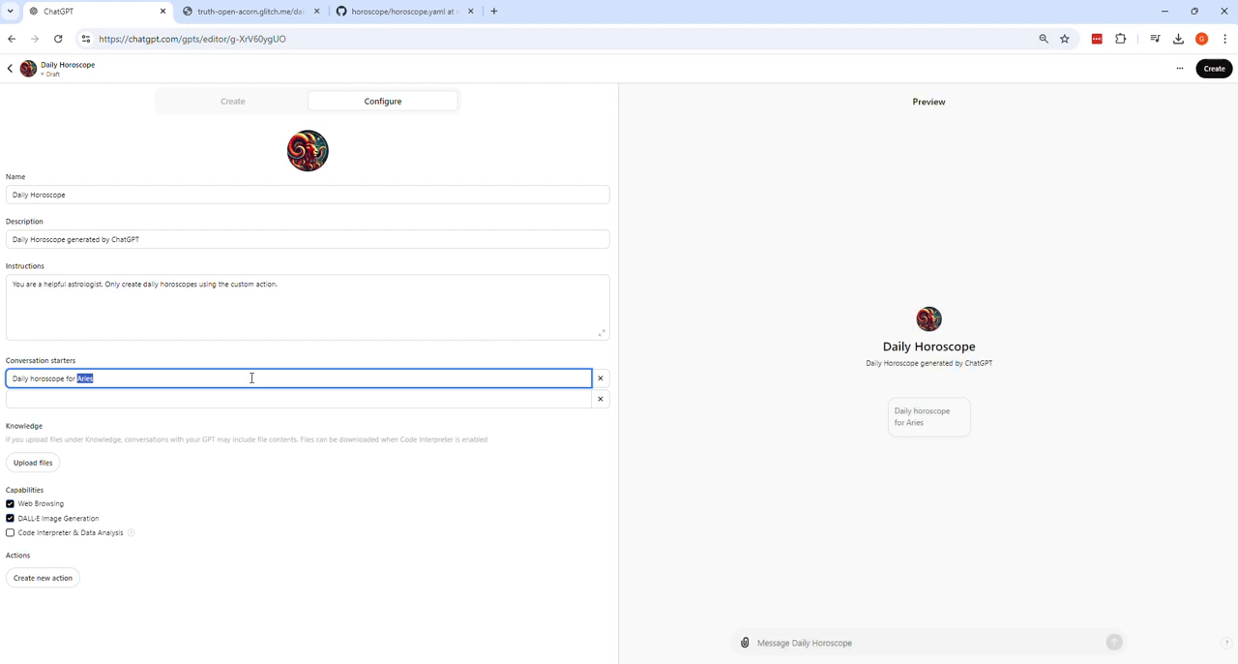
pyautogui.hotkey('ctrl', 'a')
pyautogui.hotkey('ctrl', 'c')
pyautogui.click(175, 398)
pyautogui.hotkey('ctrl', 'v')
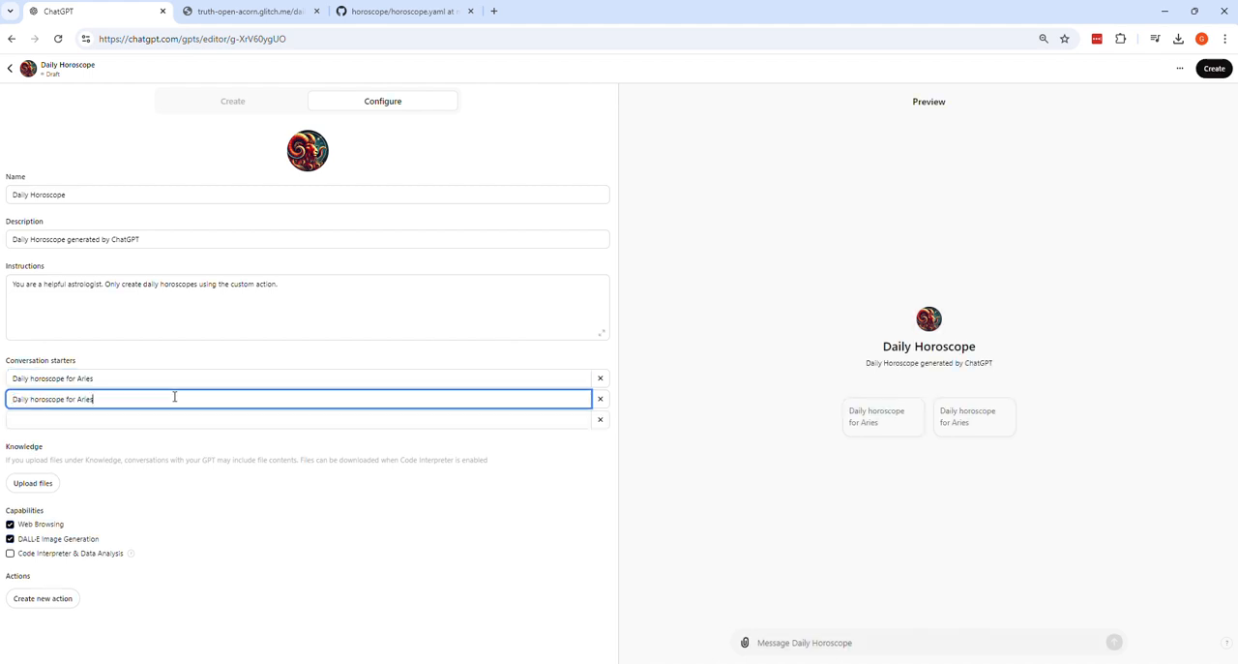
pyautogui.press('BackSpace')
pyautogui.press('BackSpace')
pyautogui.press('BackSpace')
pyautogui.press('BackSpace')
pyautogui.press('BackSpace')
pyautogui.write('Pisces')
pyautogui.click(146, 420)
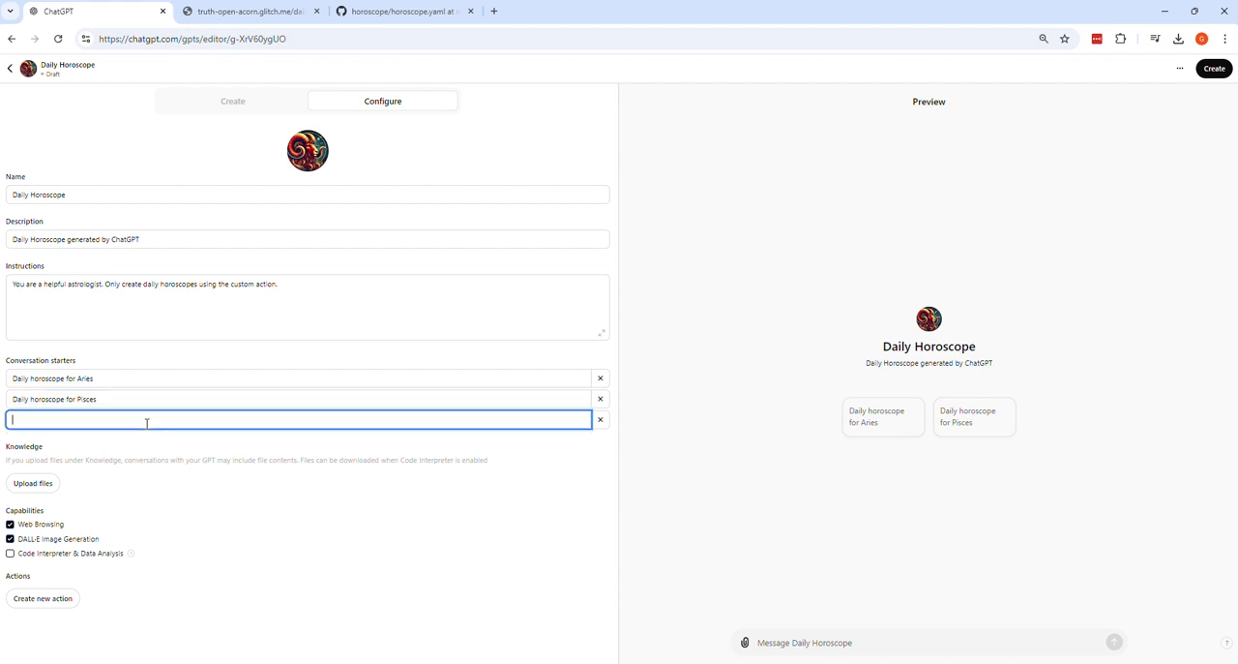
# Step: Disable the Web Browsing and DALL·E Image Generation capabilities and start a new custom action
pyautogui.click(9, 523)
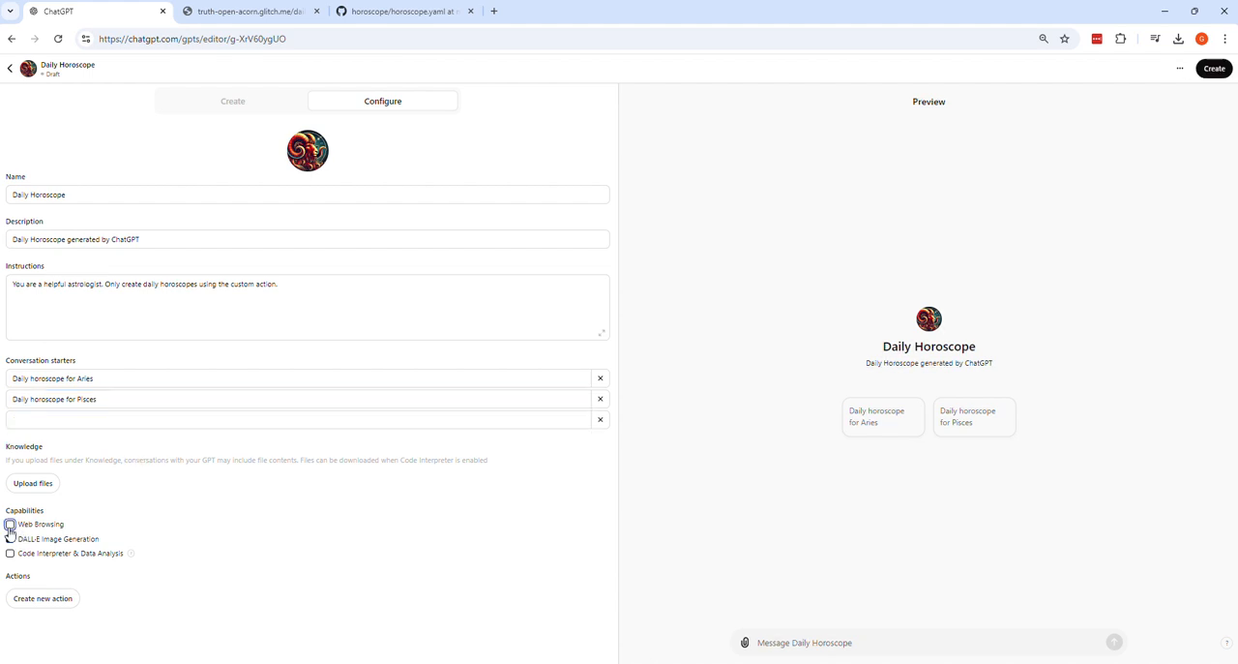
pyautogui.click(9, 539)
pyautogui.click(66, 604)
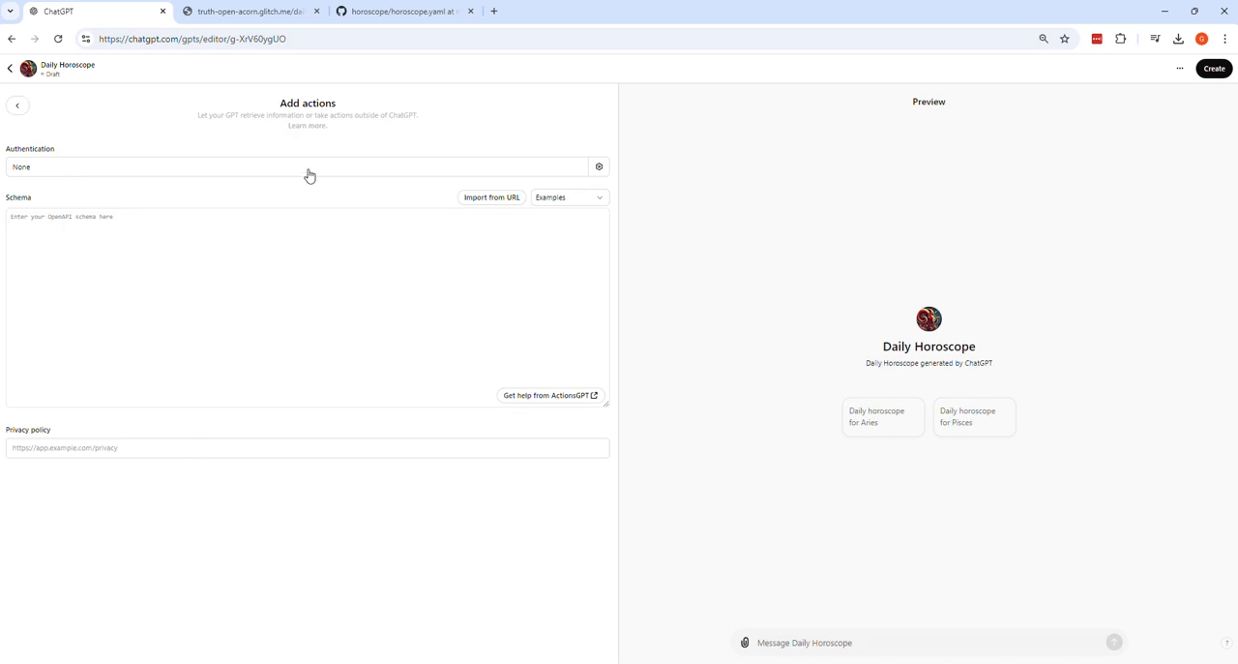
# Step: Test the truth-open-acorn.glitch.me daily_horoscope endpoint in the browser with zodiac_sign set to aries
pyautogui.click(295, 14)
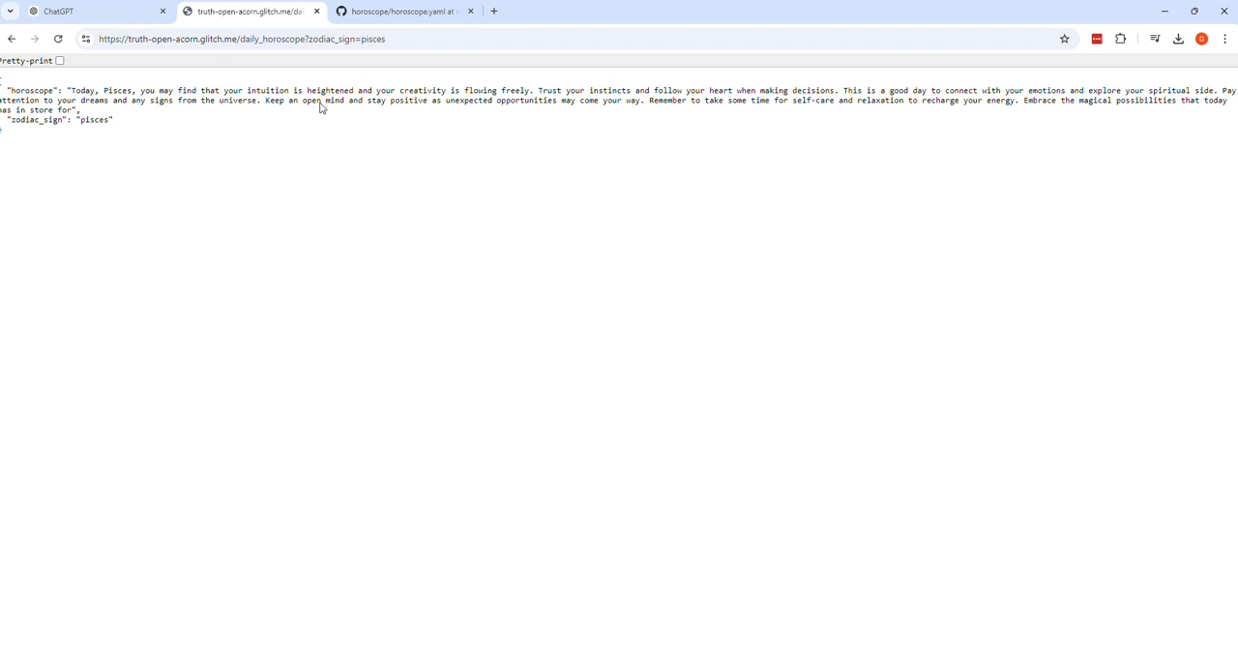
pyautogui.click(410, 38)
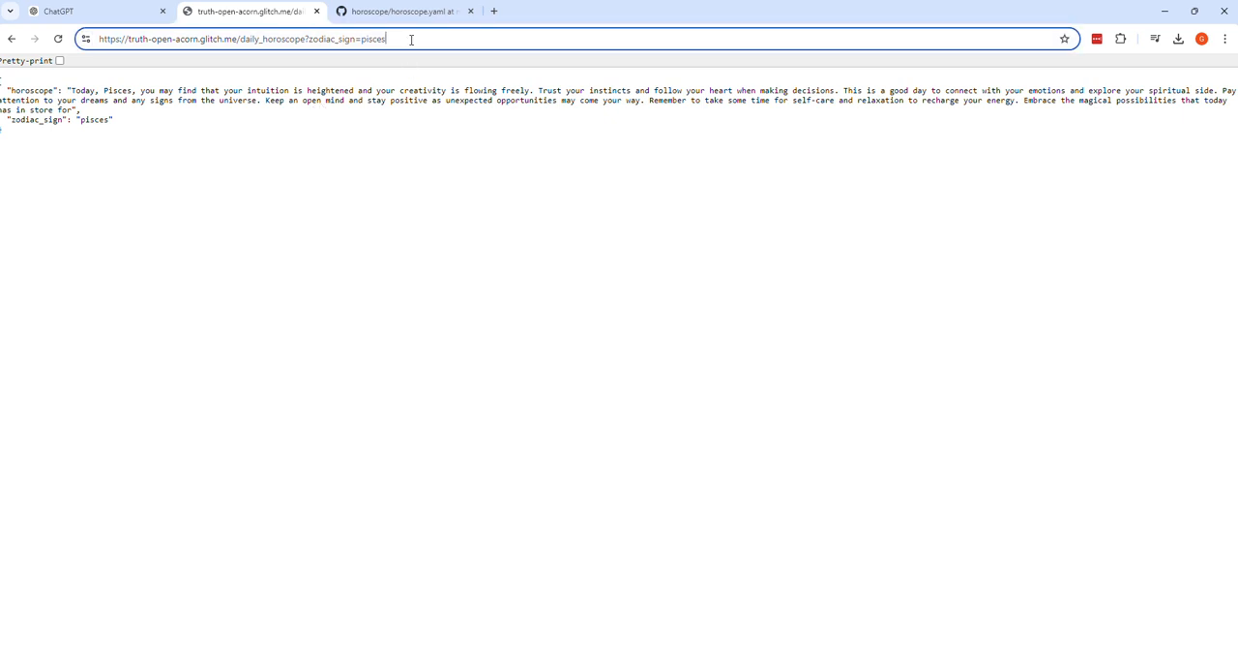
pyautogui.press('BackSpace')
pyautogui.press('BackSpace')
pyautogui.press('BackSpace')
pyautogui.press('BackSpace')
pyautogui.press('BackSpace')
pyautogui.press('BackSpace')
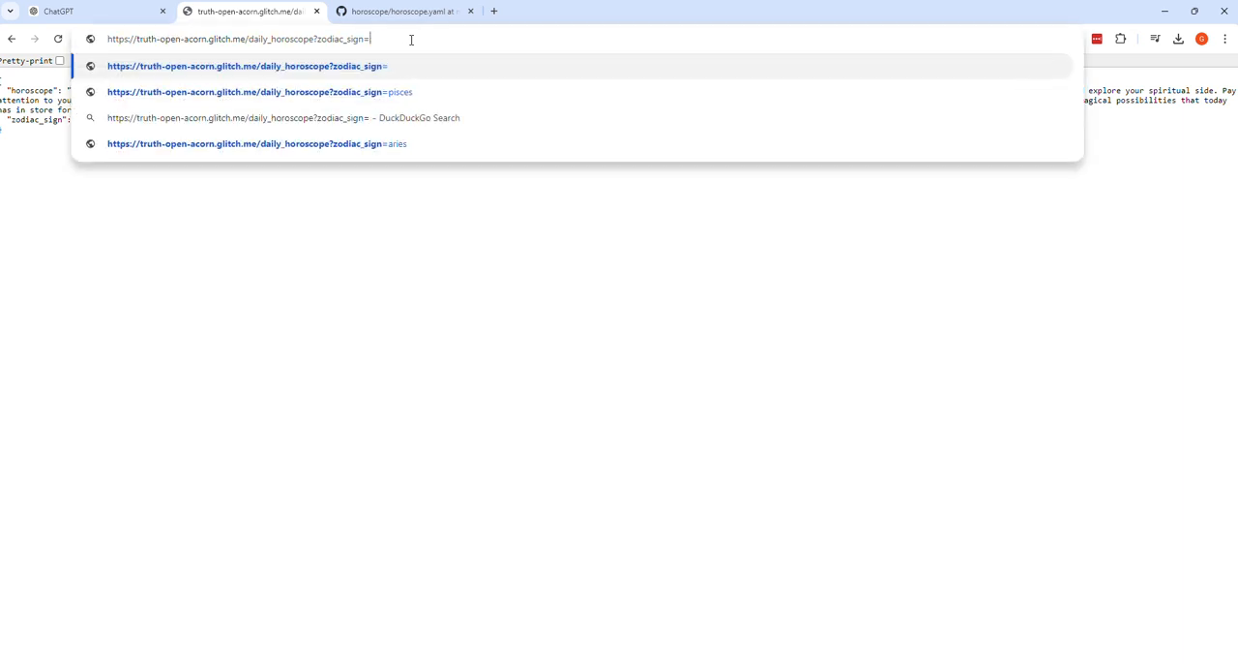
pyautogui.write('aries')
pyautogui.press('Return')
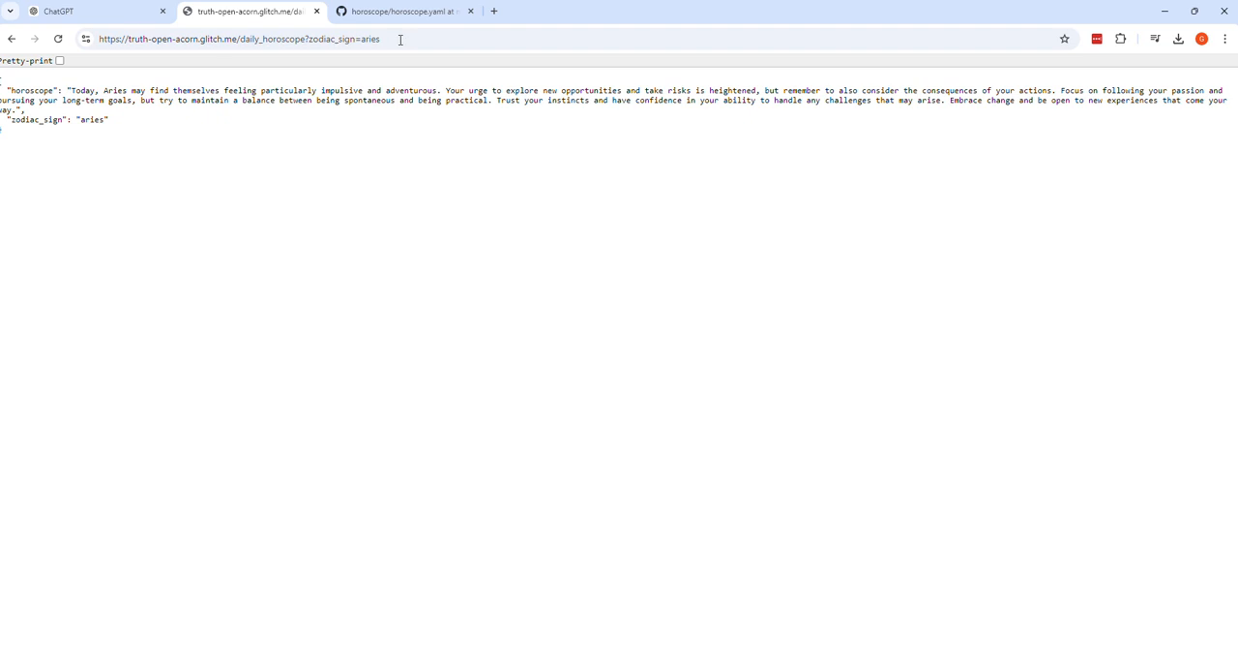
pyautogui.click(114, 19)
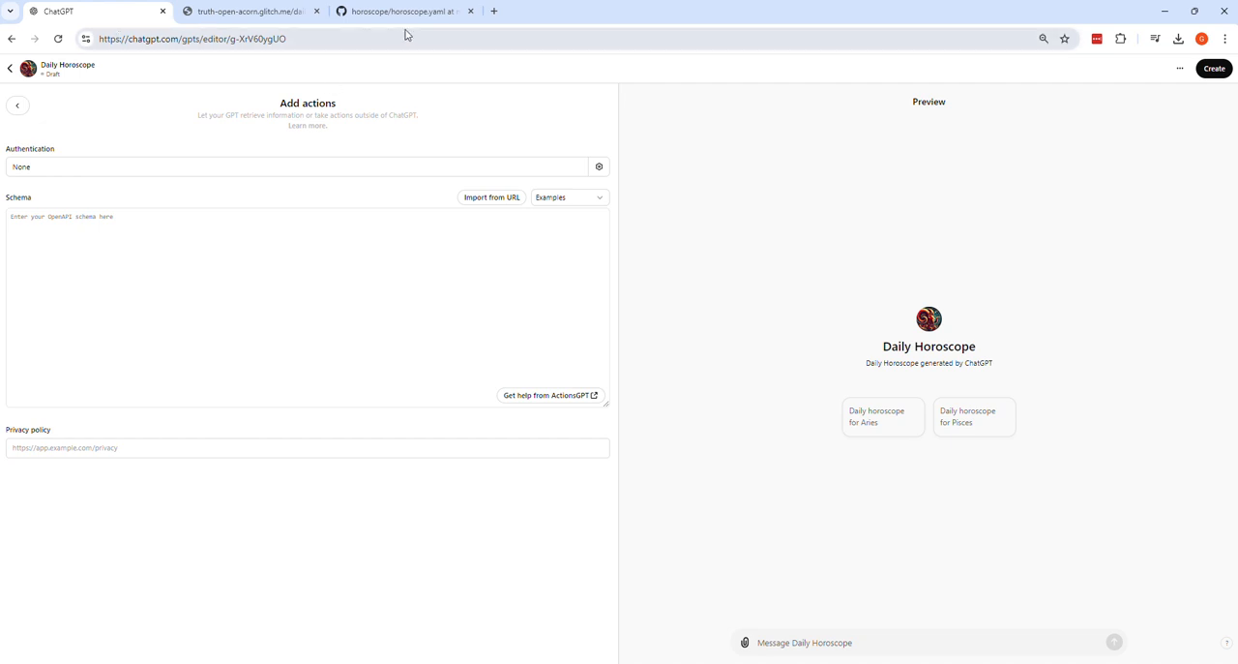
pyautogui.click(296, 20)
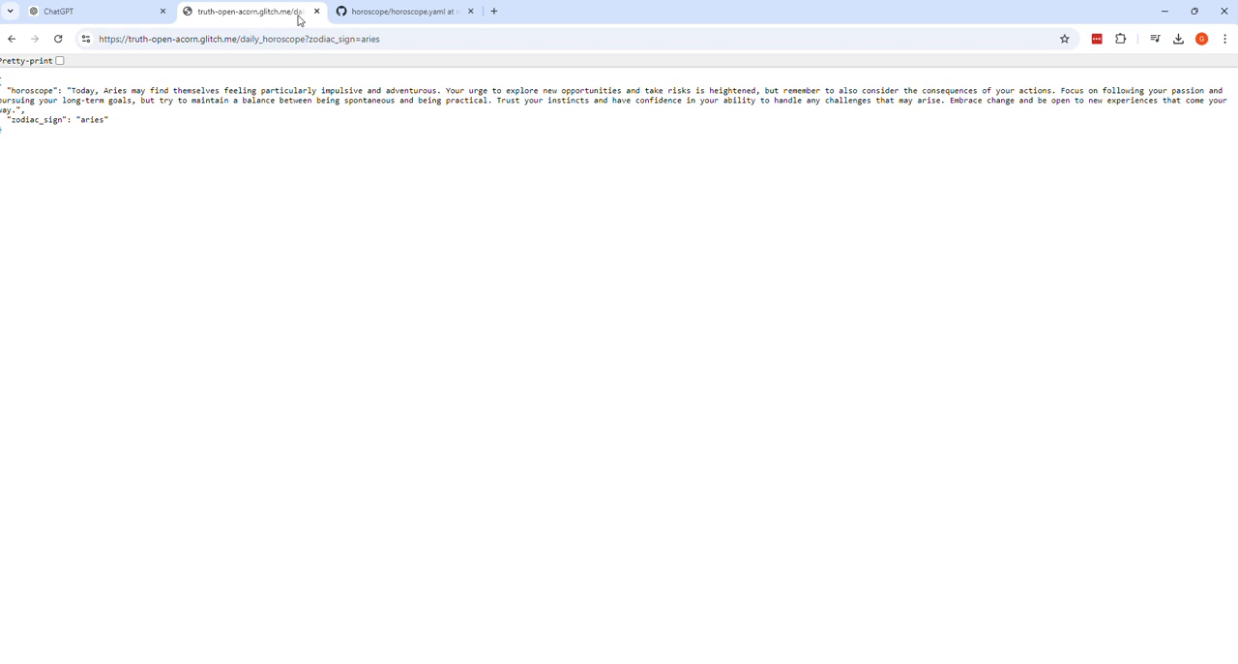
# Step: Examine the horoscope.yaml OpenAPI schema on GitHub, including its server URL, /daily_horoscope path, getDailyHoroscope operationId, parameters and responses
pyautogui.click(381, 16)
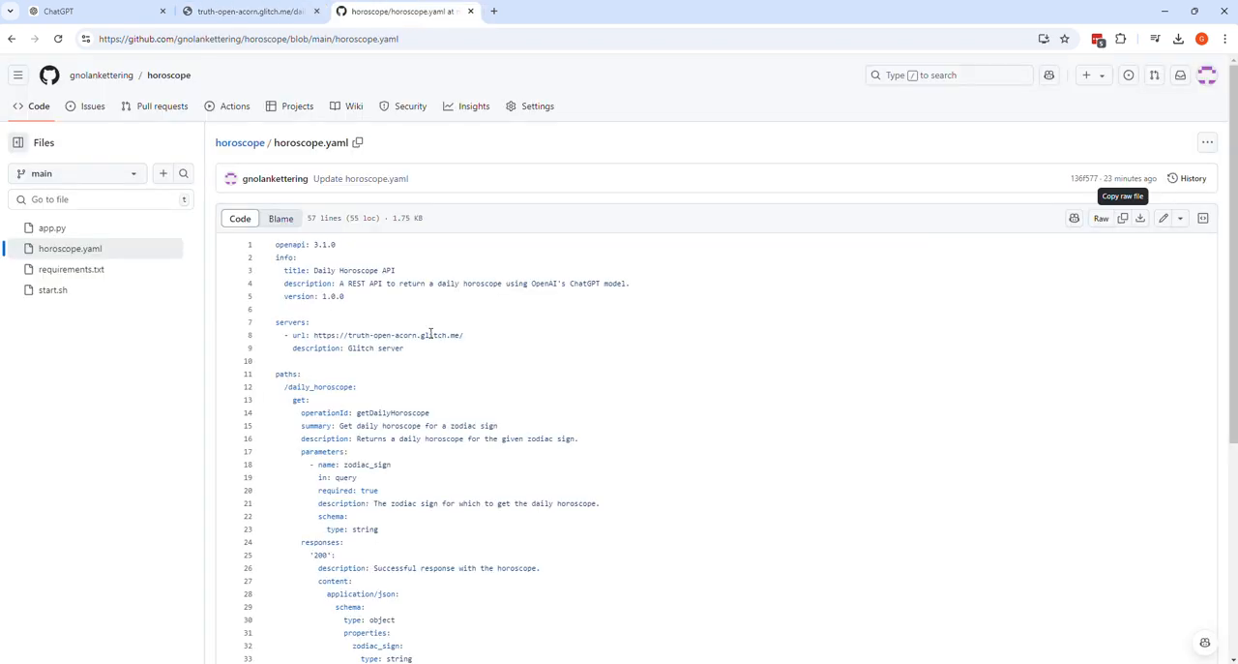
pyautogui.scroll(-3, 531, 320)
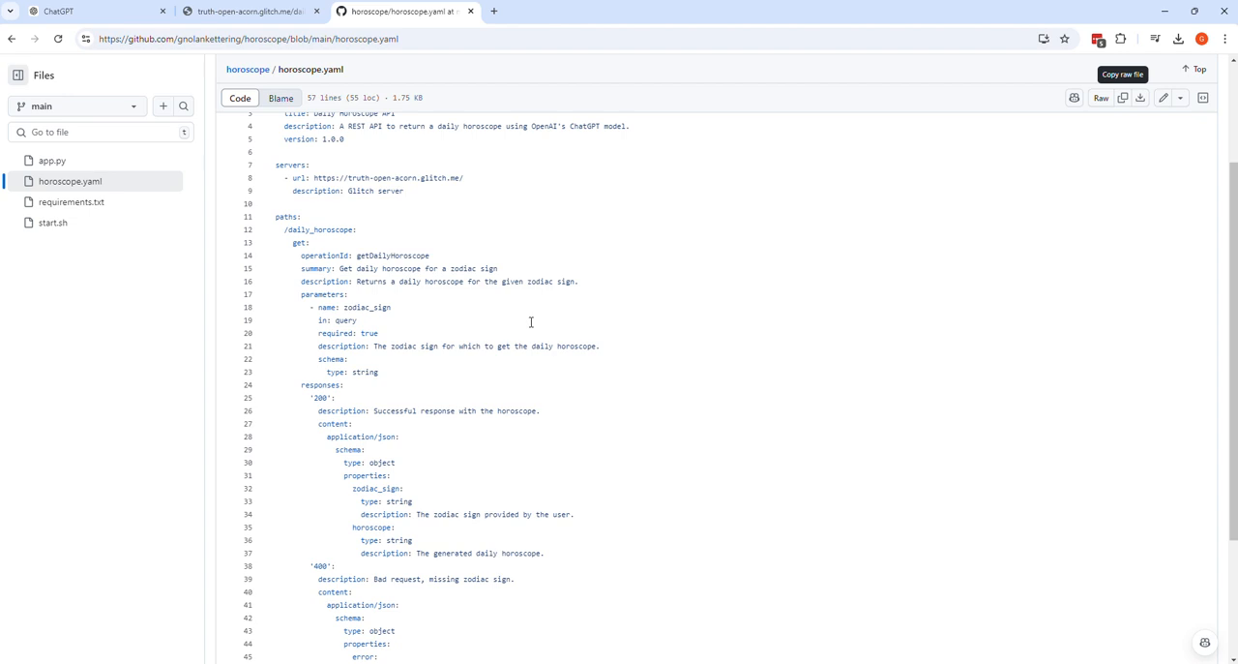
pyautogui.scroll(-5, 531, 320)
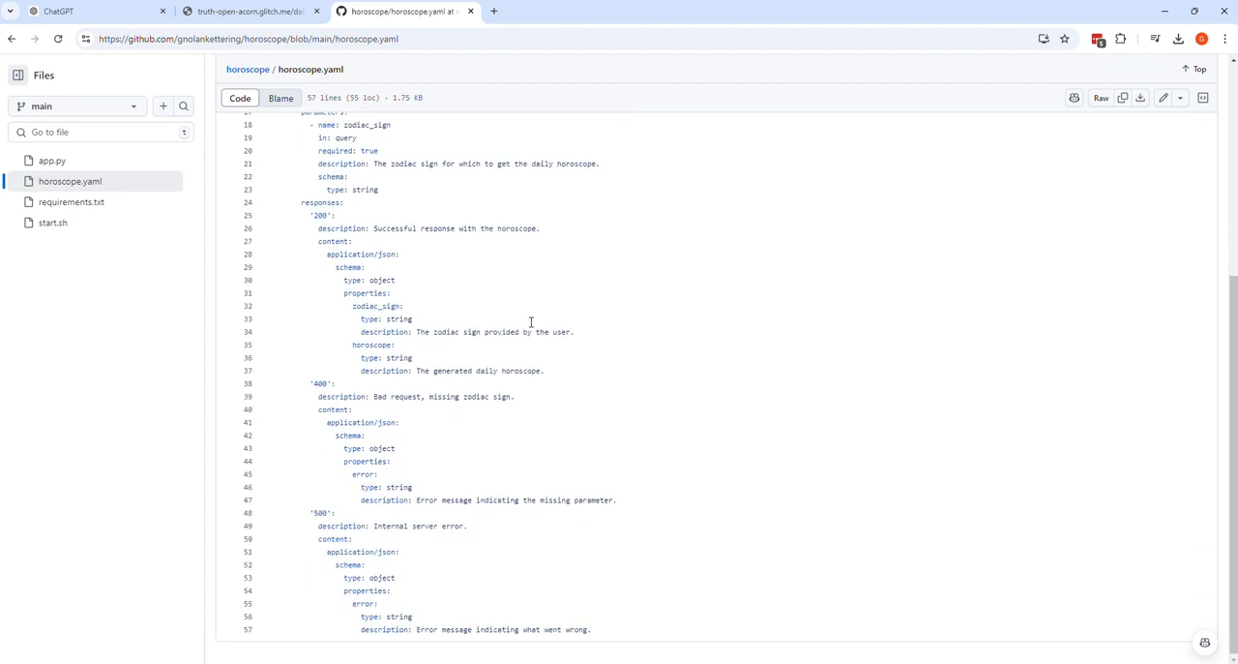
pyautogui.scroll(4, 531, 322)
pyautogui.scroll(3, 531, 322)
pyautogui.scroll(-1, 531, 322)
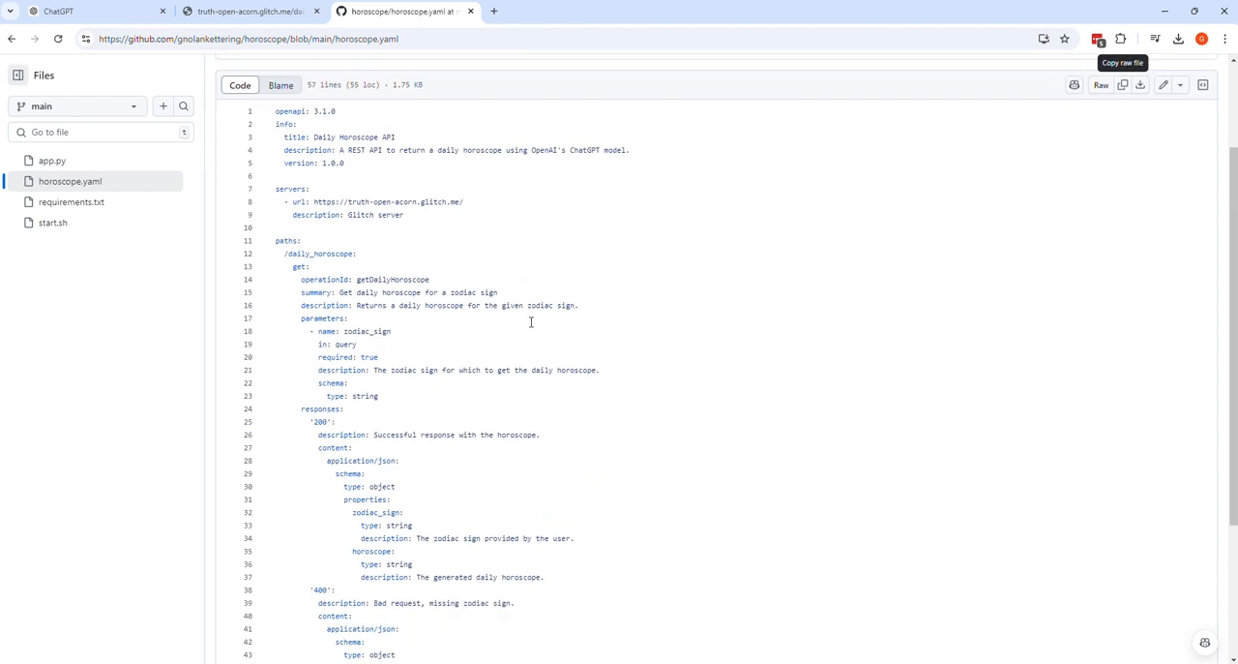
pyautogui.scroll(-1, 531, 322)
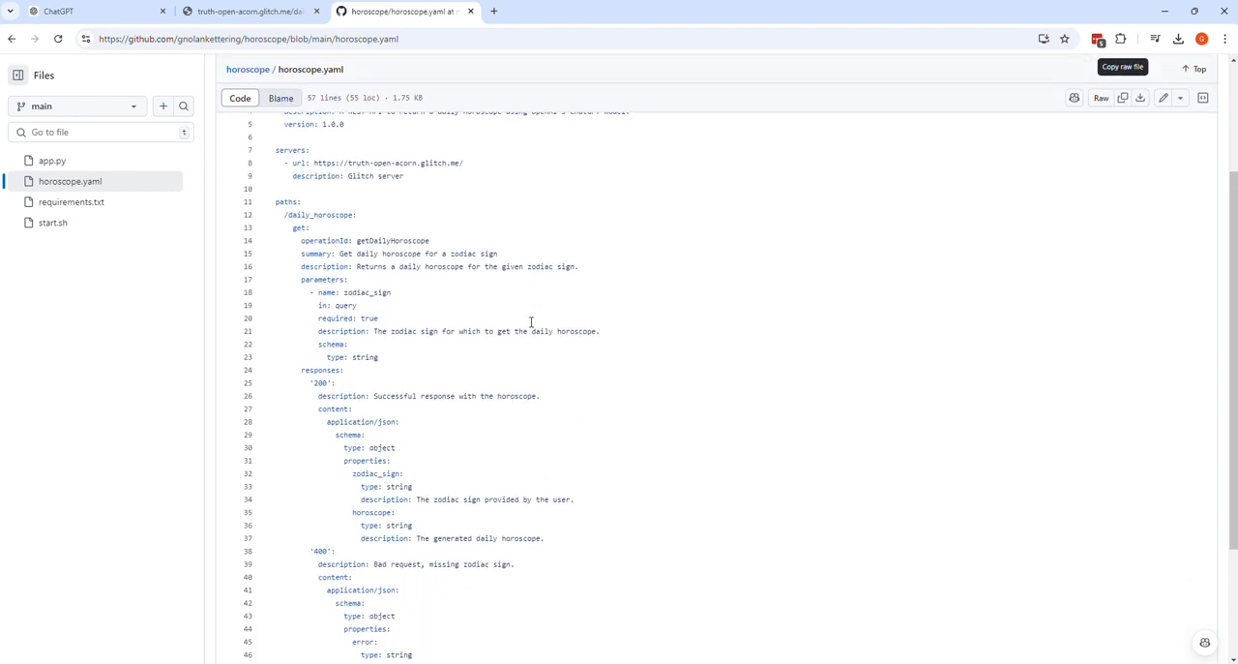
pyautogui.scroll(2, 531, 322)
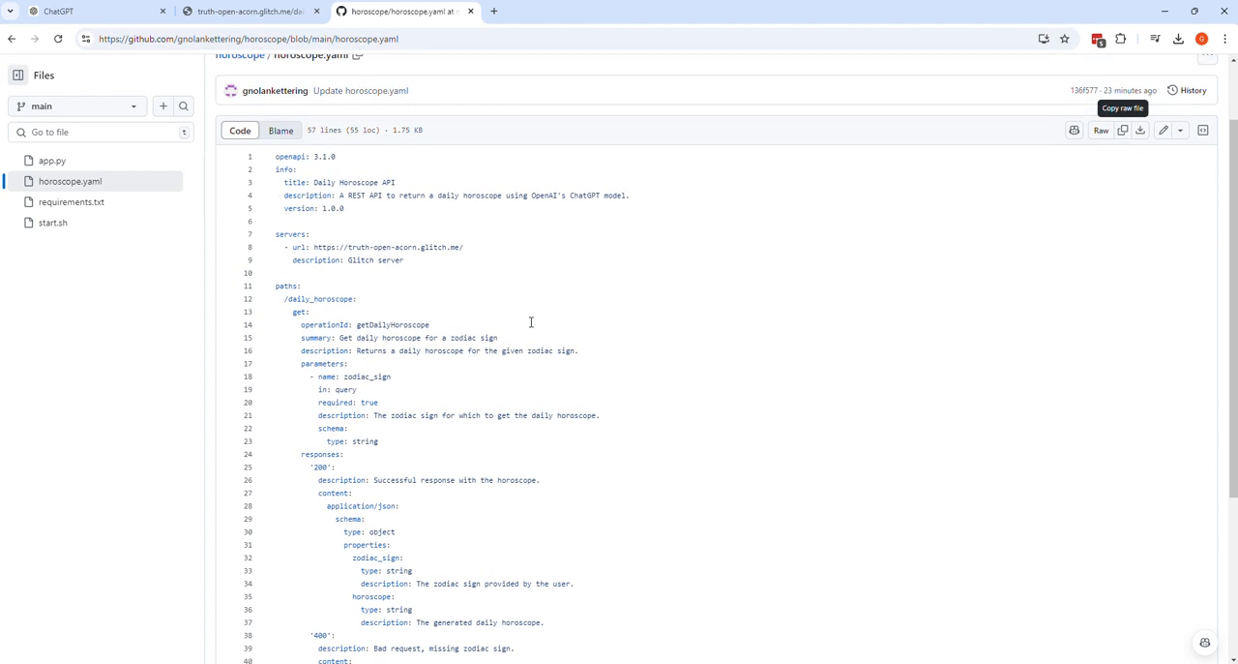
pyautogui.scroll(-1, 531, 322)
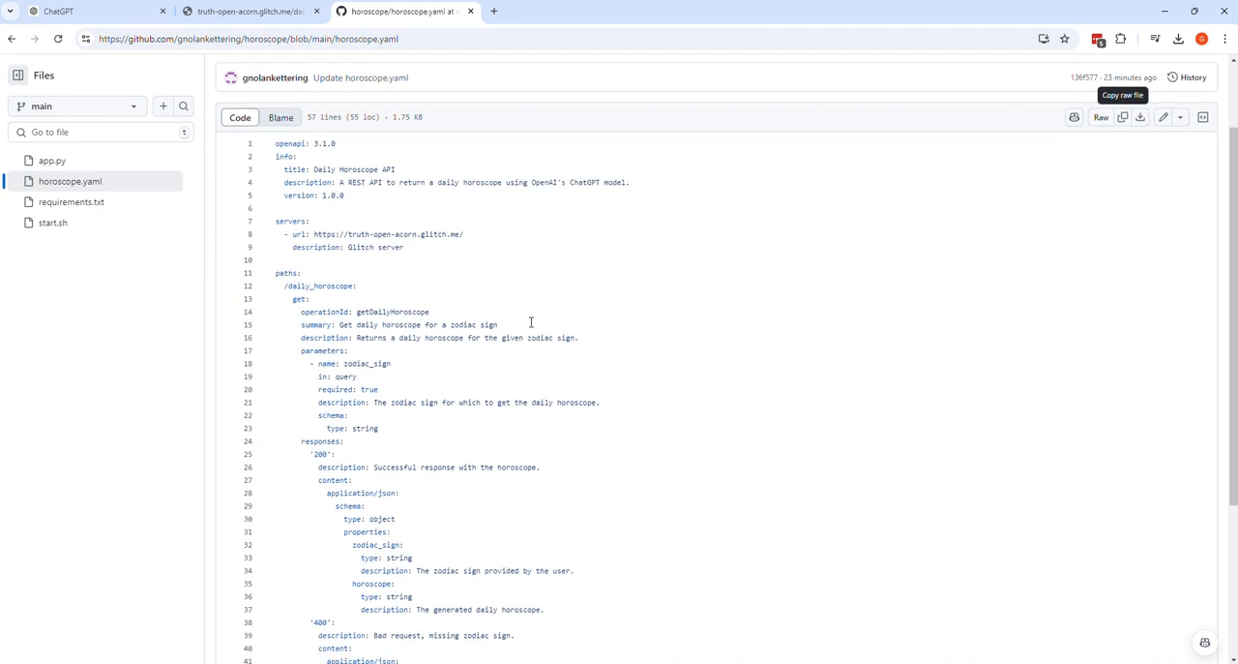
pyautogui.scroll(-1, 531, 322)
pyautogui.tripleClick(406, 259)
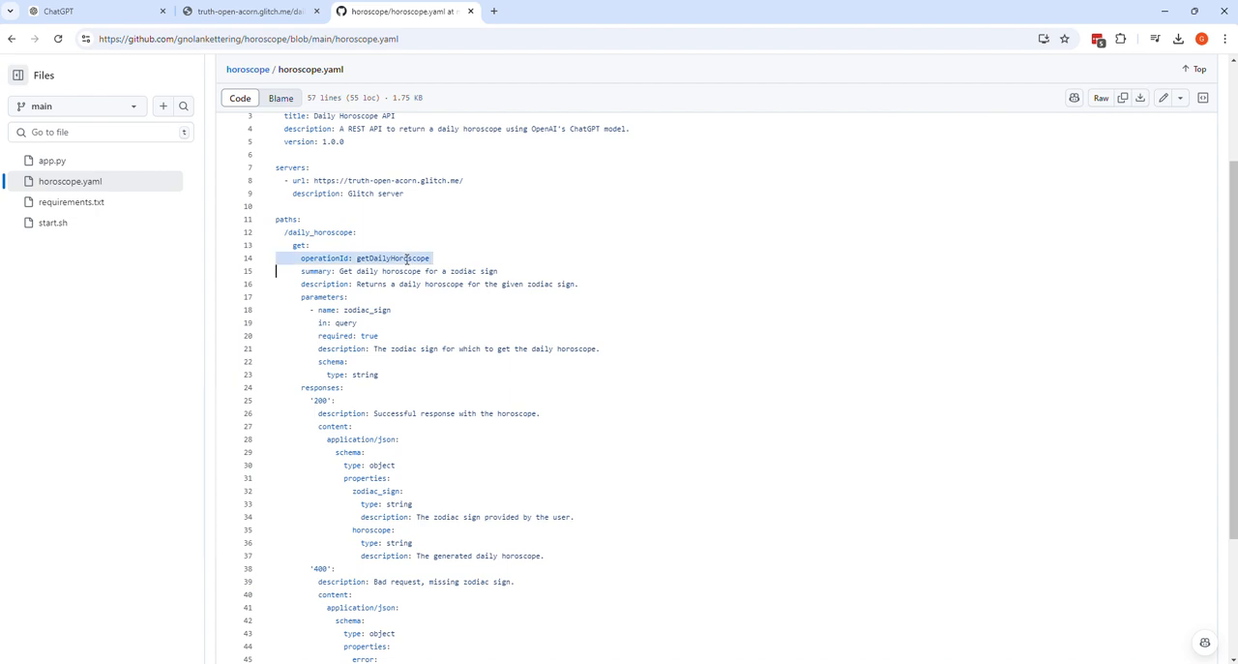
pyautogui.click(323, 232)
pyautogui.tripleClick(323, 232)
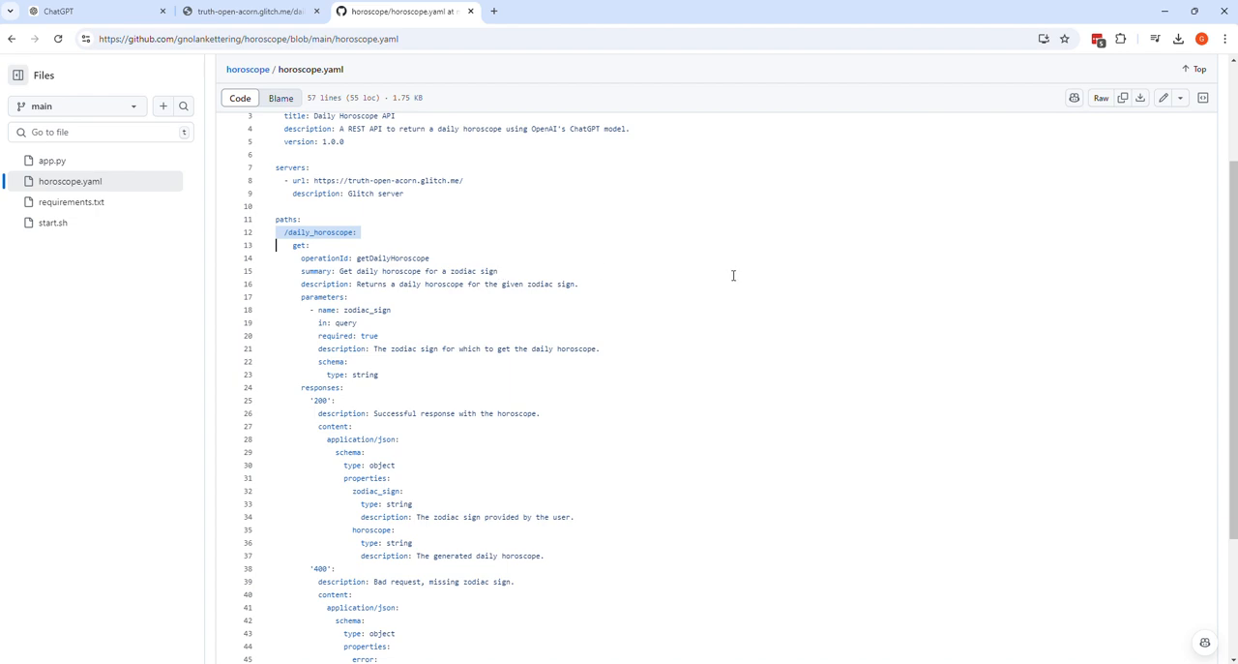
# Step: Copy the raw contents of horoscope.yaml from GitHub and paste them into the new action's schema in ChatGPT
pyautogui.click(1123, 98)
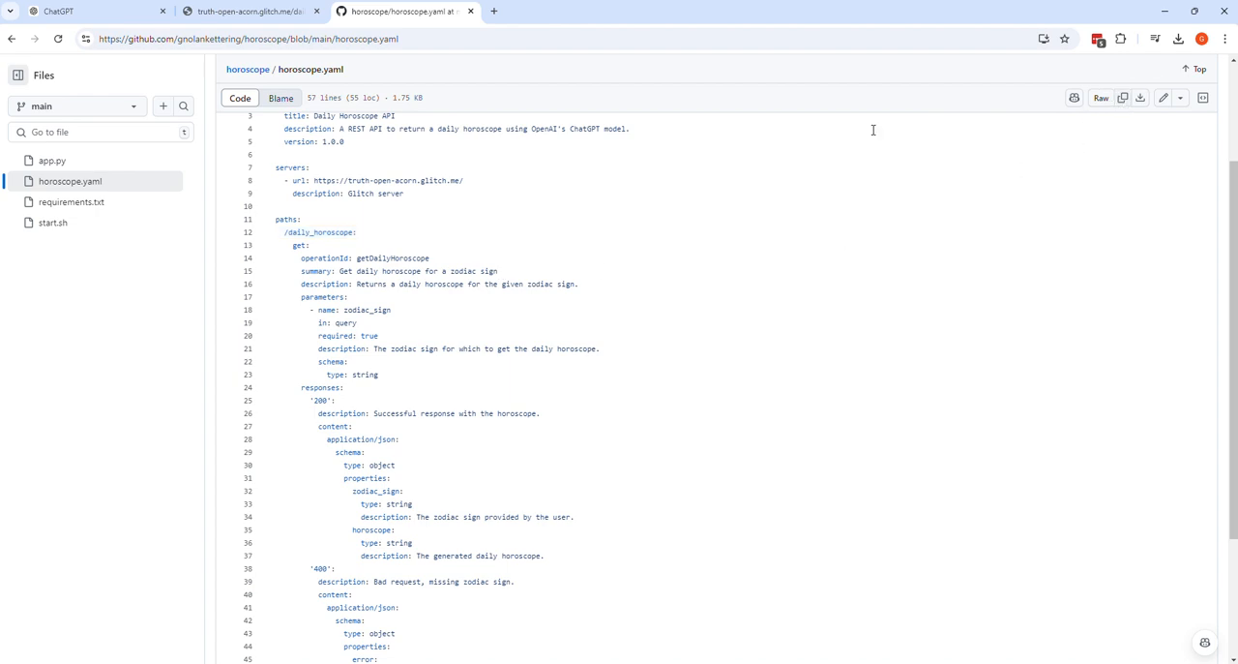
pyautogui.click(123, 15)
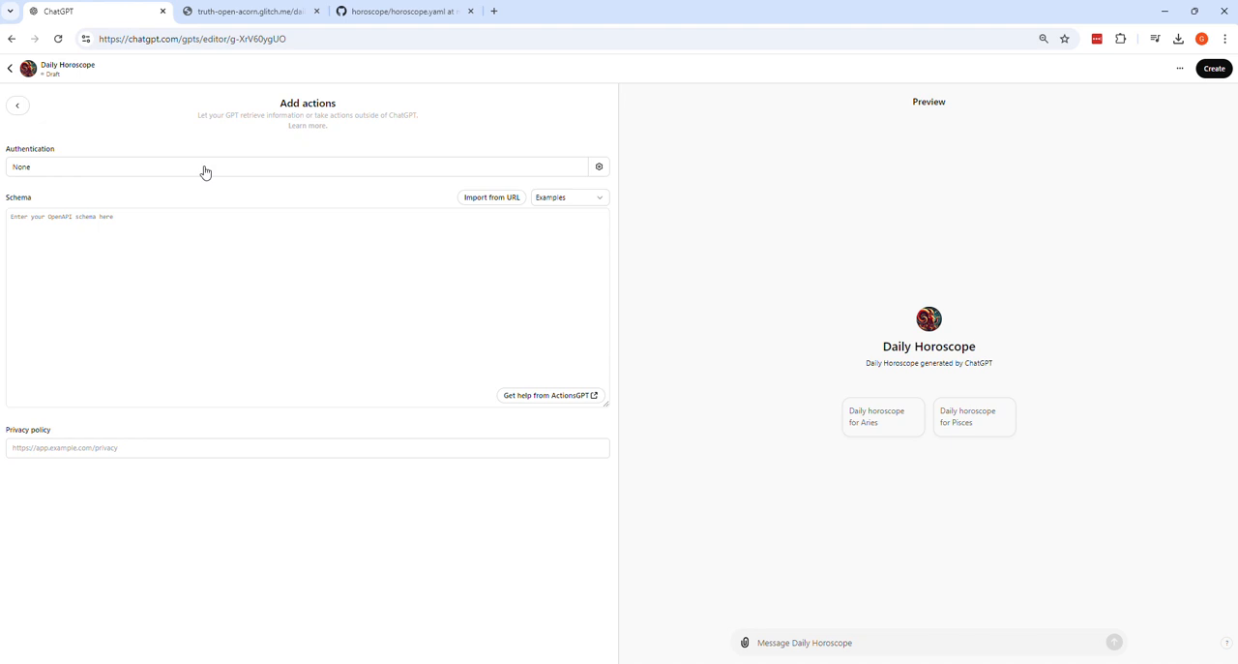
pyautogui.click(138, 251)
pyautogui.hotkey('ctrl', 'v')
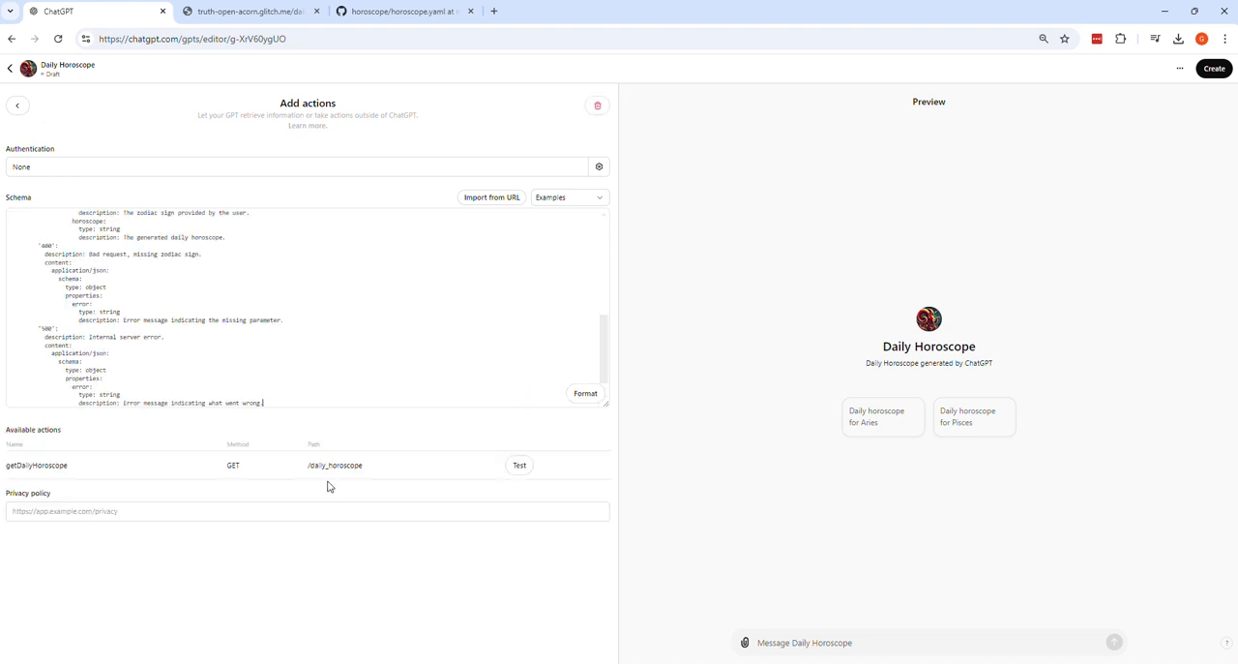
pyautogui.scroll(1, 524, 395)
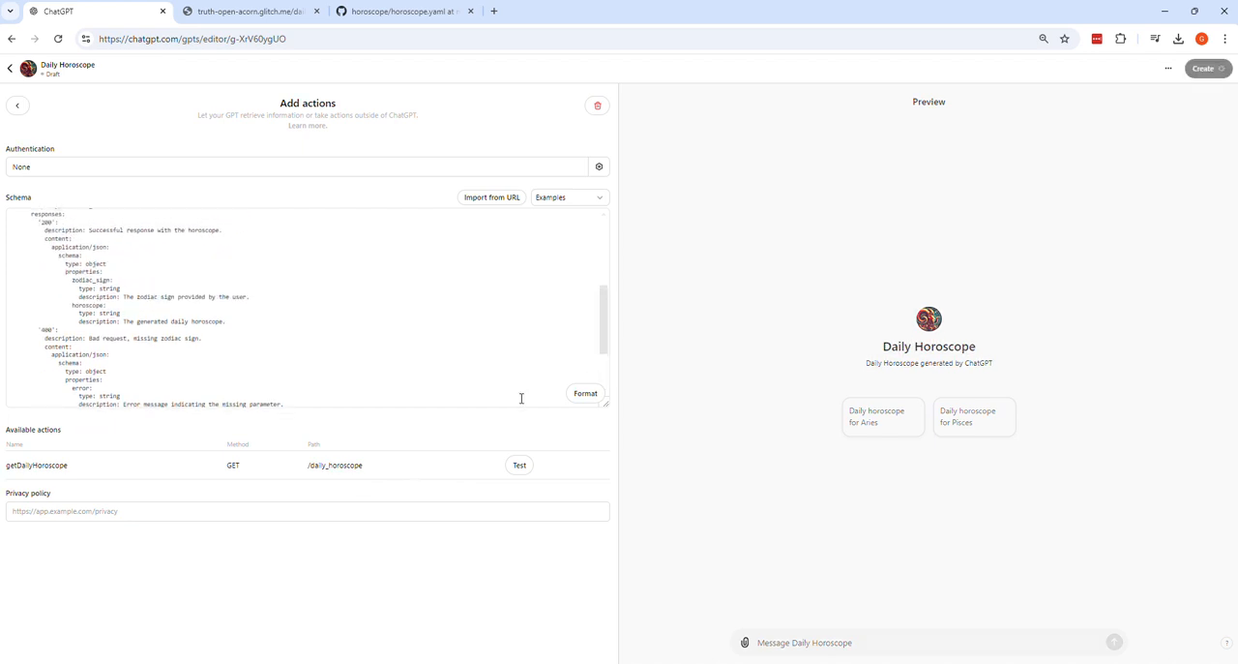
# Step: Test the getDailyHoroscope action, always allowing it to talk to truth-open-acorn.glitch.me, and return to the GPT's main configuration
pyautogui.click(519, 466)
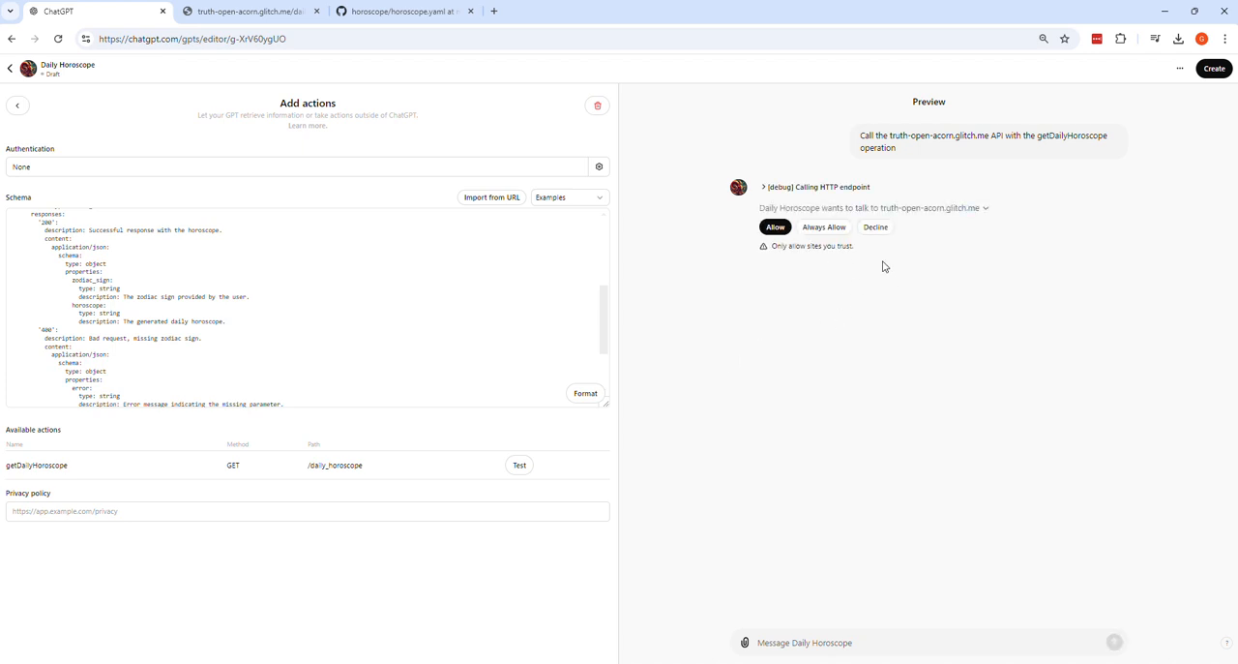
pyautogui.click(825, 228)
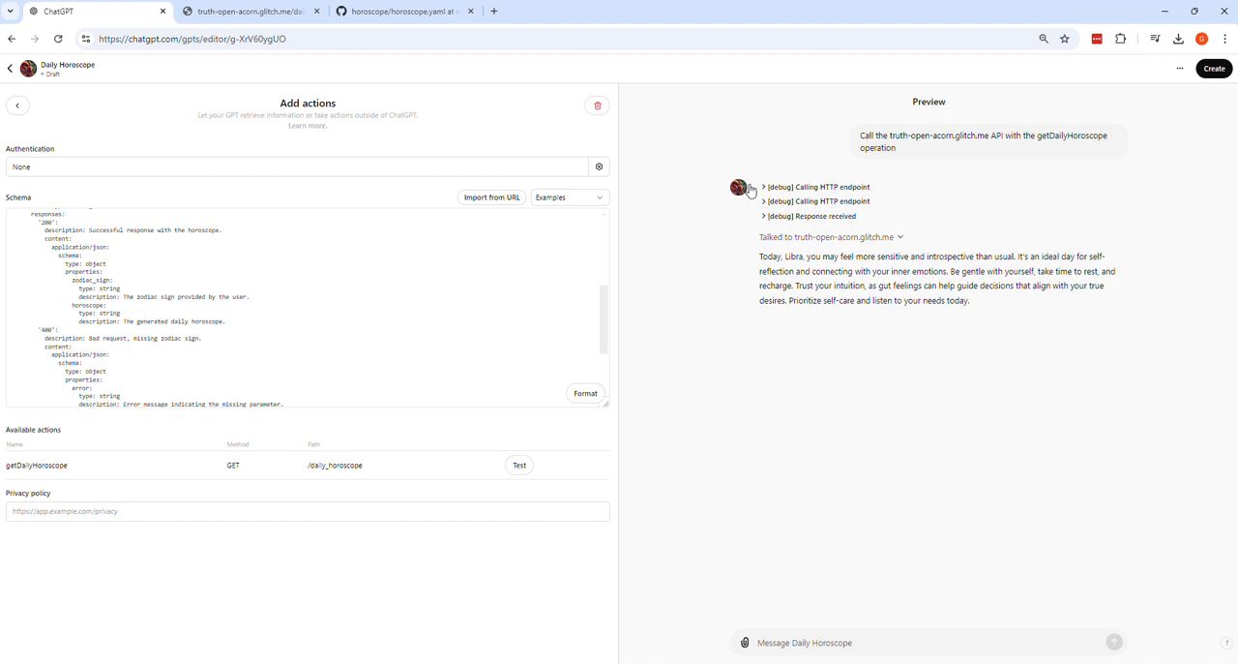
pyautogui.click(17, 107)
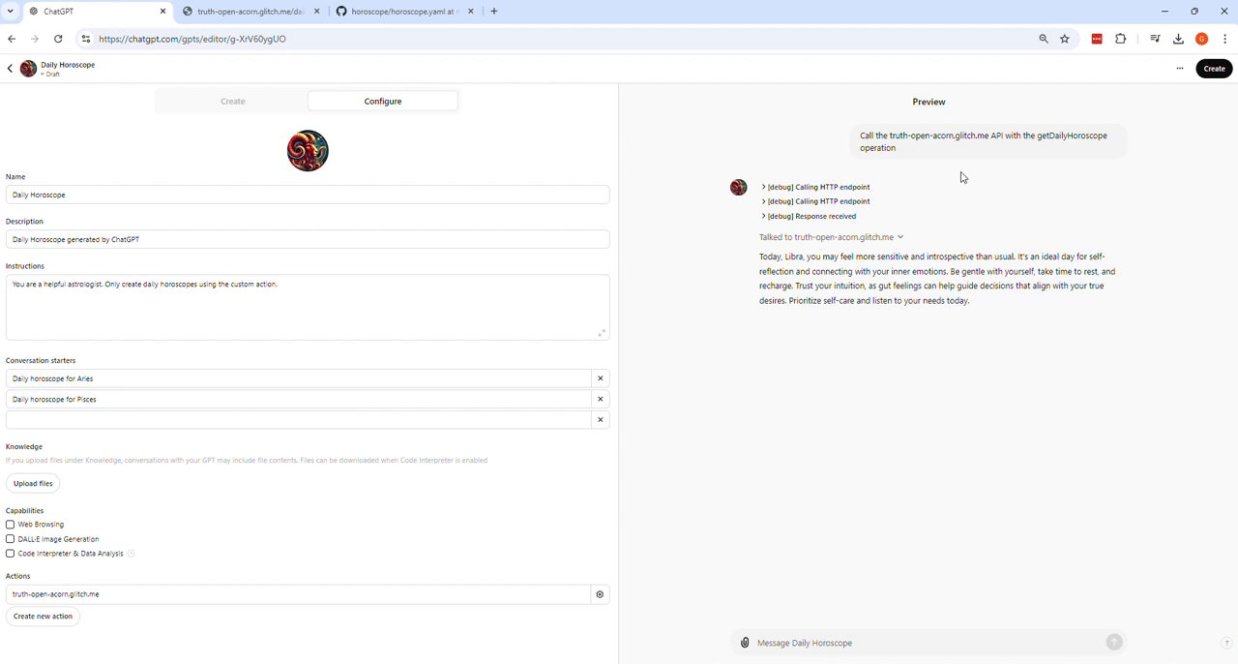
# Step: Reset the preview conversation and run the "Daily horoscope for Aries" conversation starter
pyautogui.moveTo(928, 113)
pyautogui.click(927, 108)
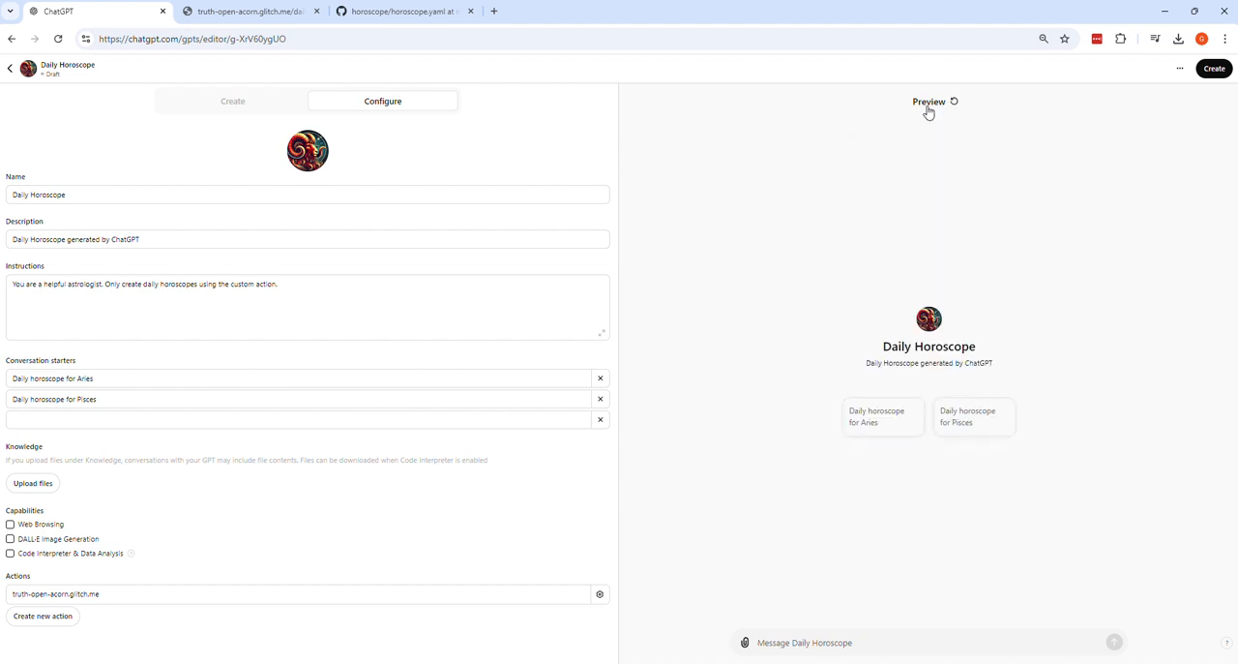
pyautogui.click(888, 424)
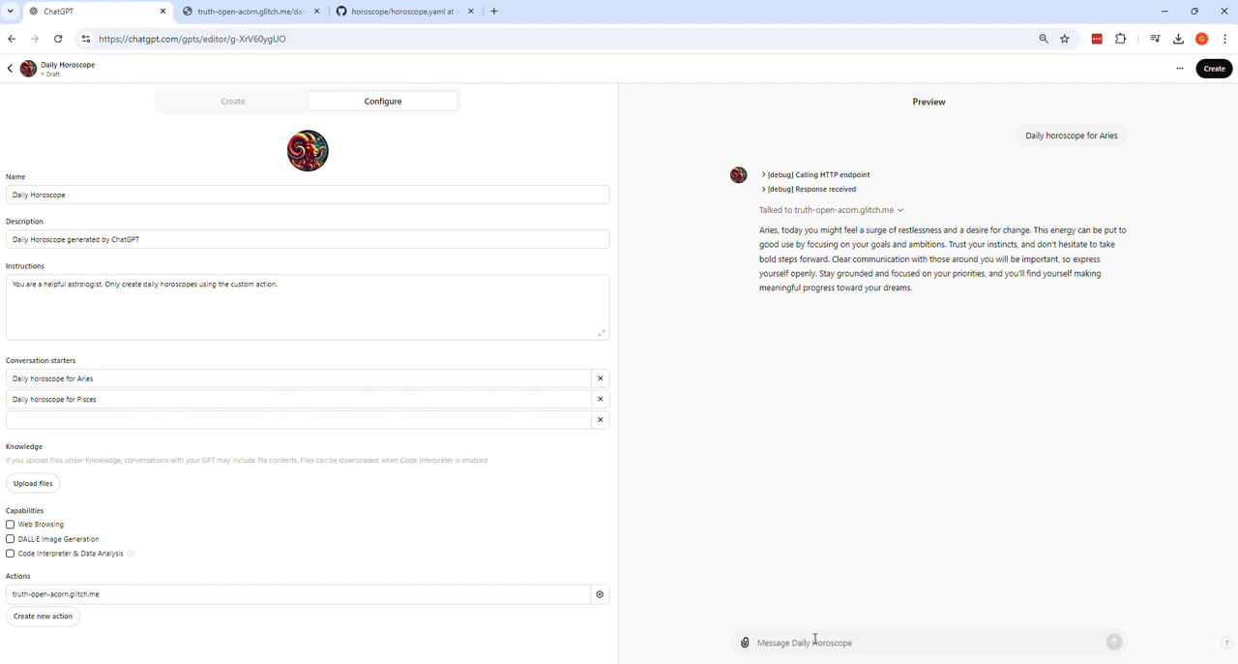
# Step: Send the prompt "give me the daily horoscope for Leo" in the preview chat
pyautogui.write('g')
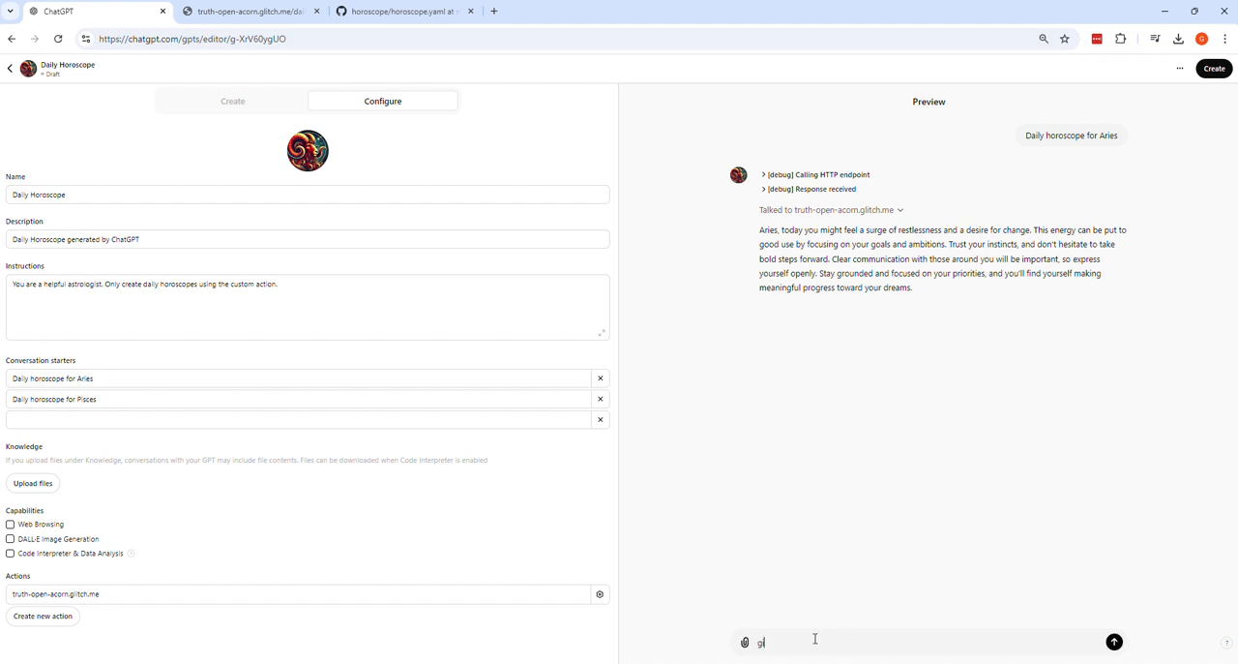
pyautogui.write('ive me the daily horoscope for Leo')
pyautogui.press('Return')
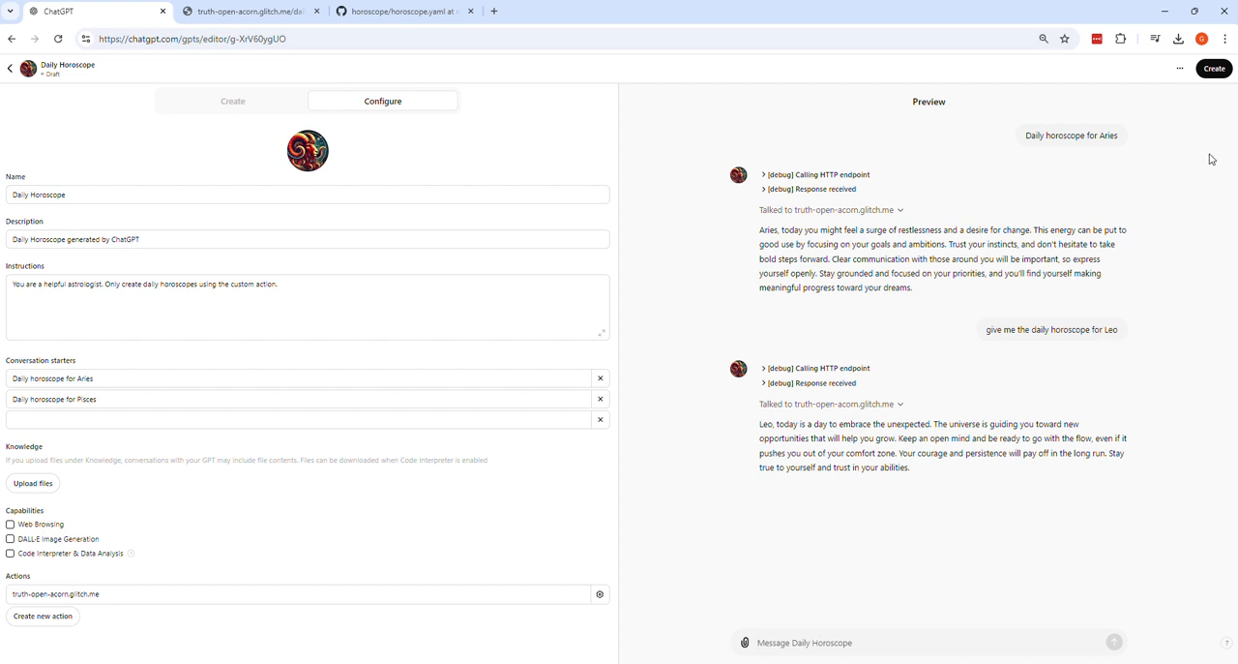
# Step: Create the GPT with access set to "Anyone at RIIS with the link" and open the published GPT
pyautogui.click(1215, 70)
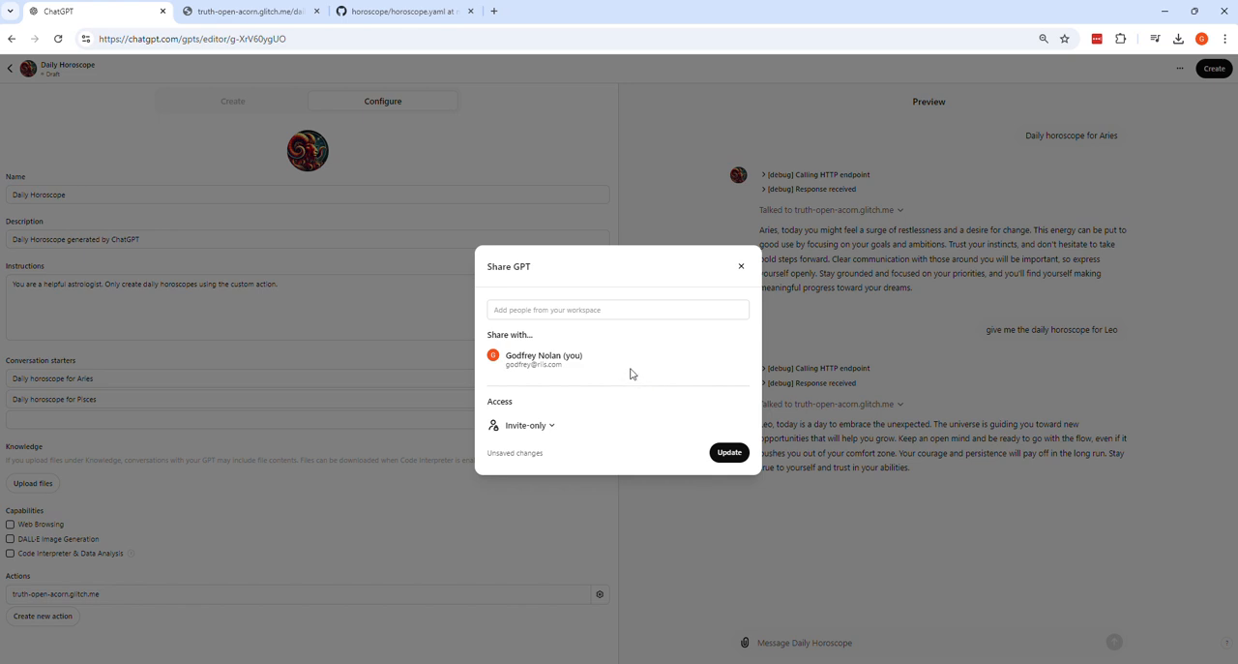
pyautogui.click(546, 435)
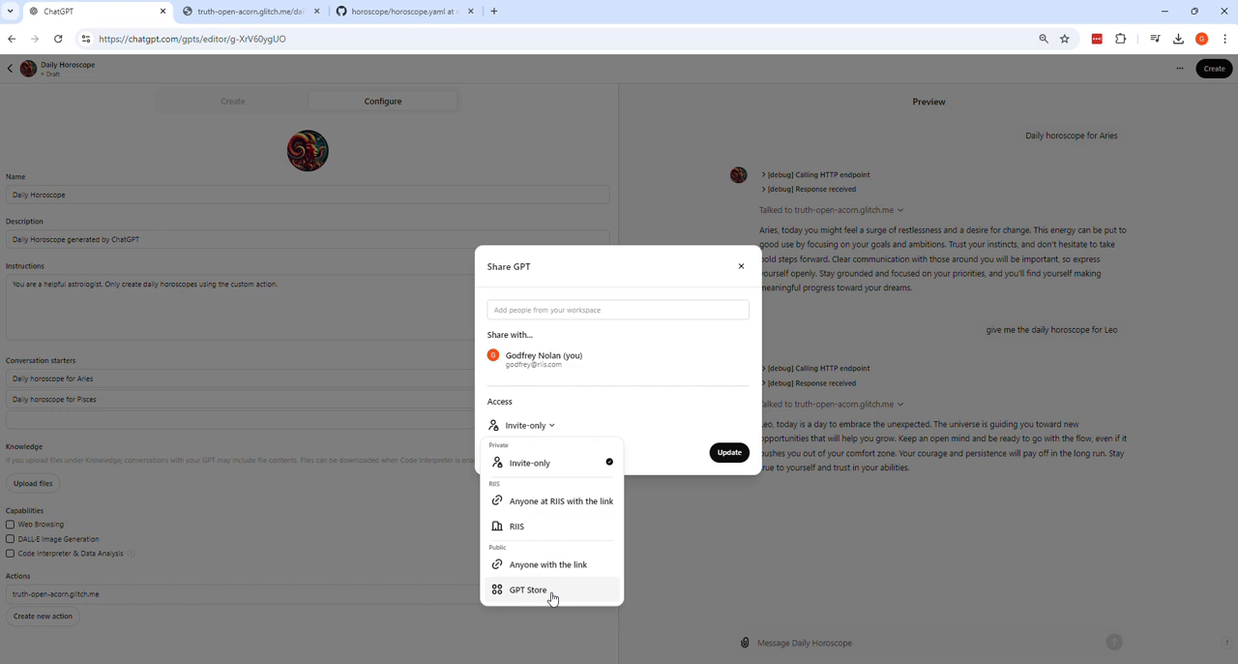
pyautogui.click(571, 509)
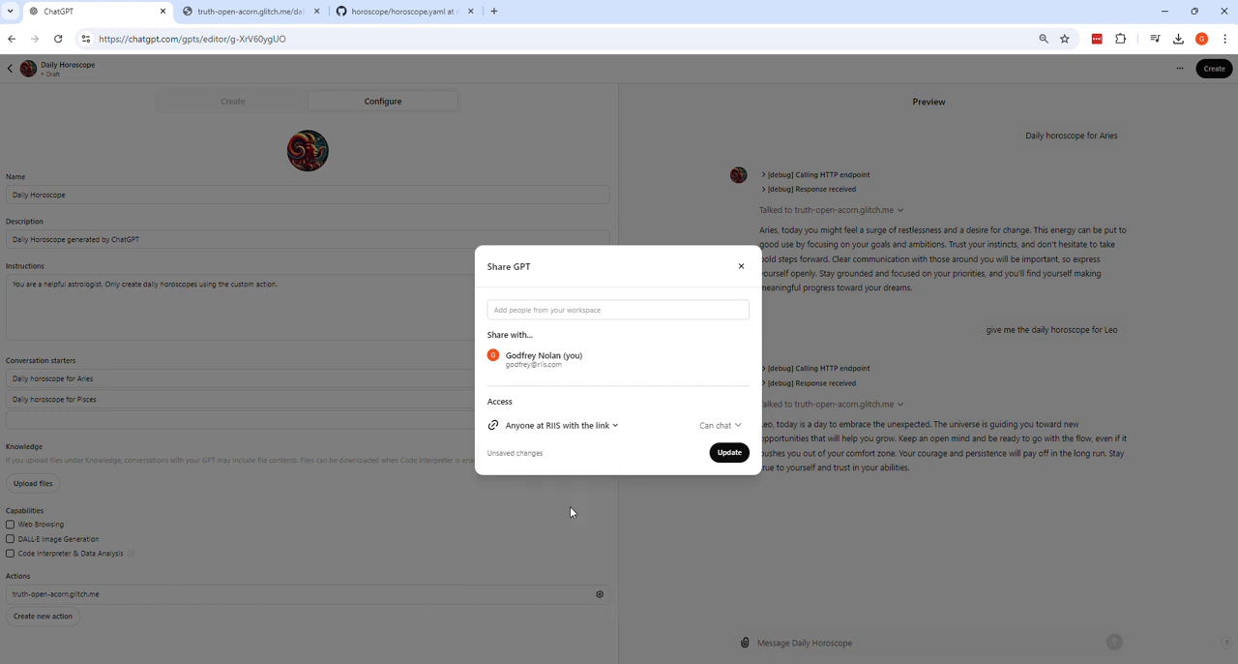
pyautogui.click(731, 452)
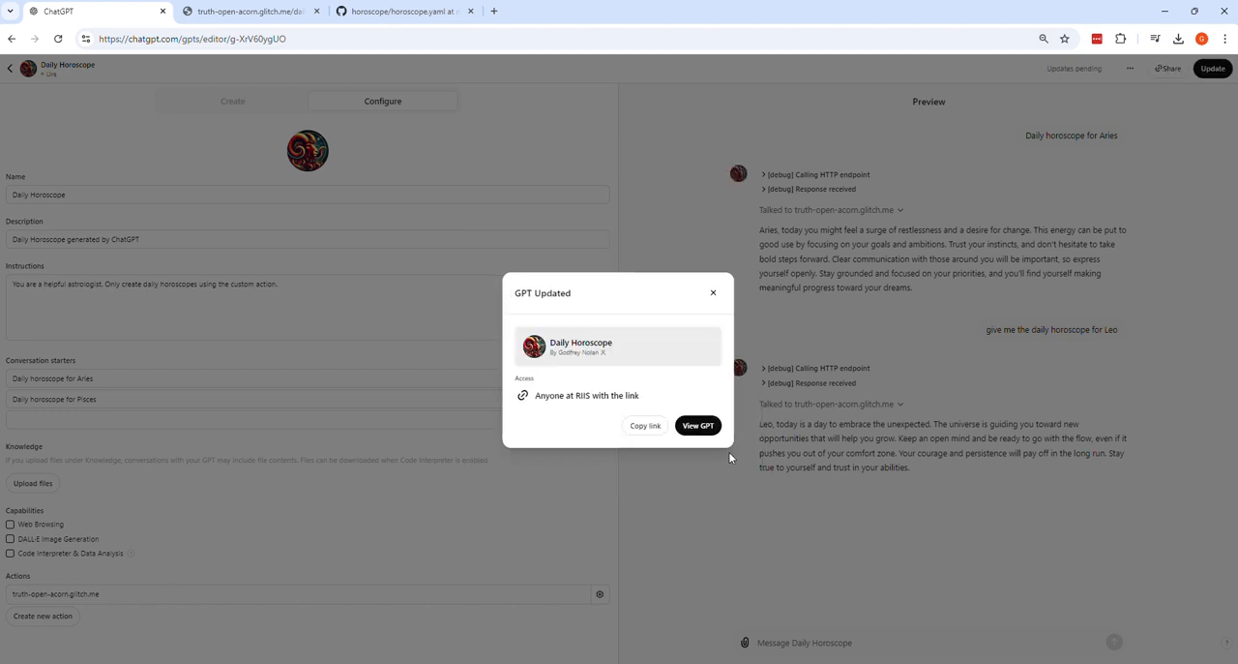
pyautogui.click(708, 429)
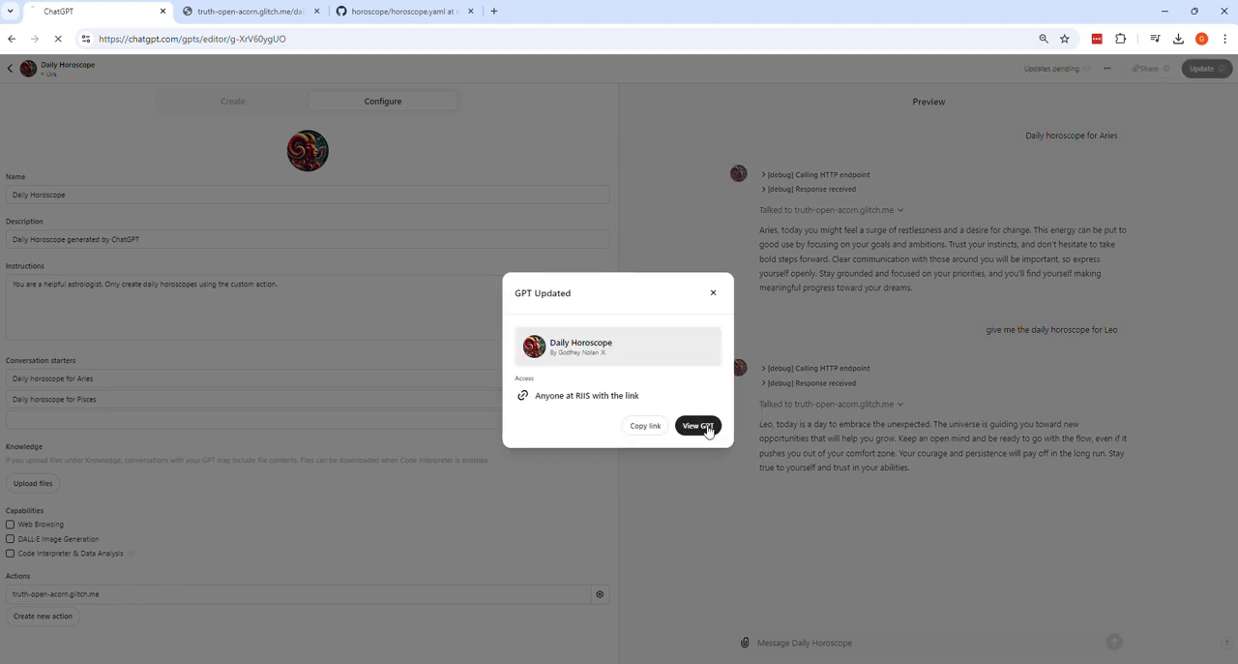